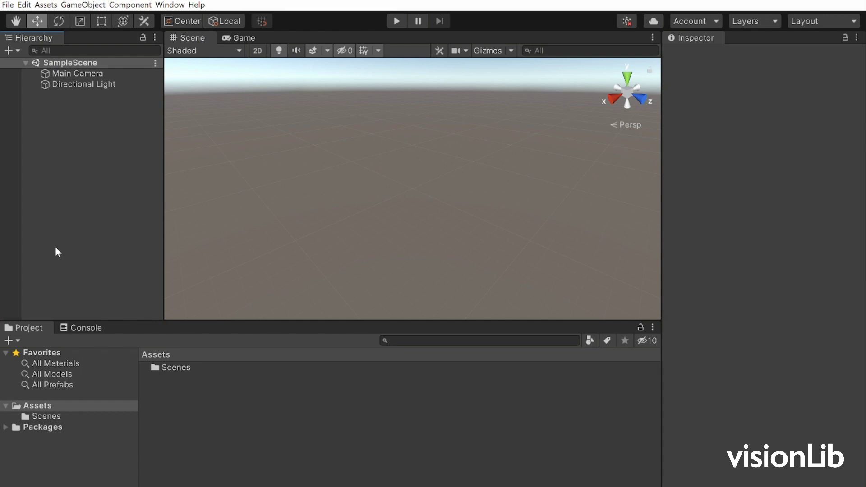
Step: Install VisionLib.SDK-2.1.0-Unity.tgz from tarball through the Package Manager
click(170, 4)
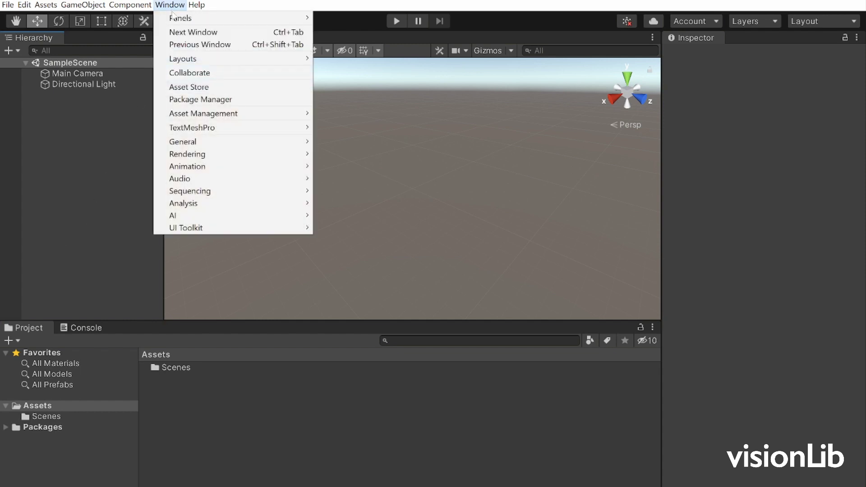
click(181, 99)
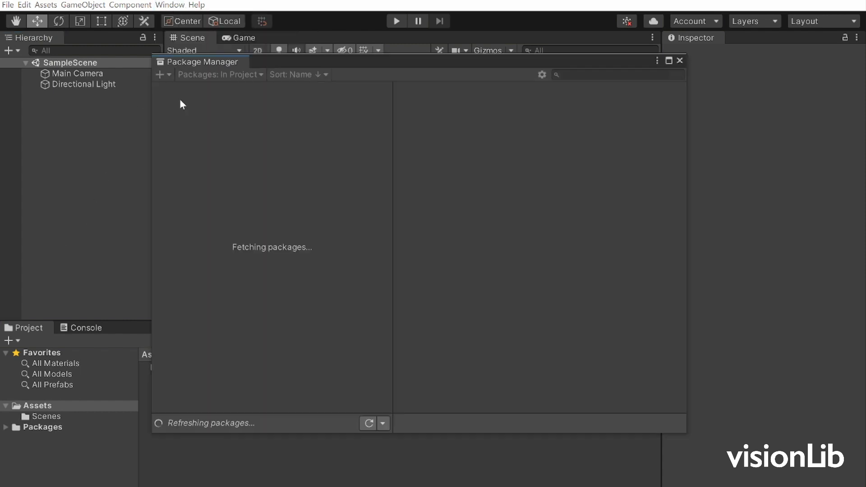
click(167, 73)
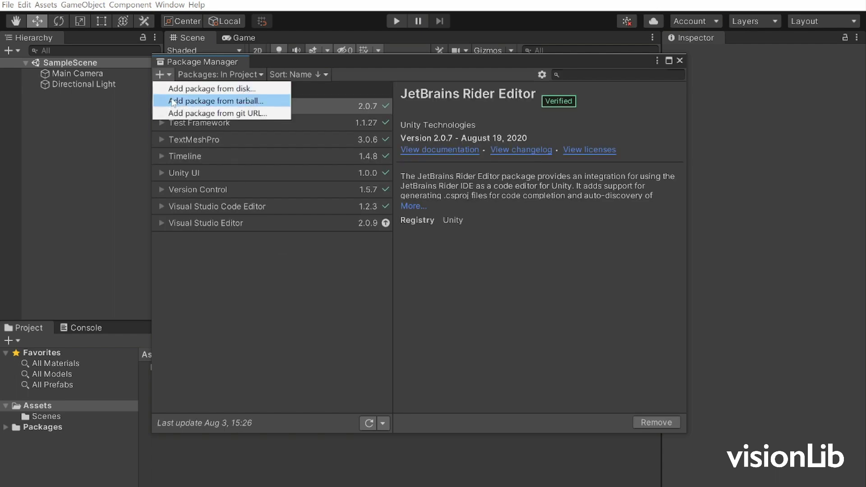
click(171, 102)
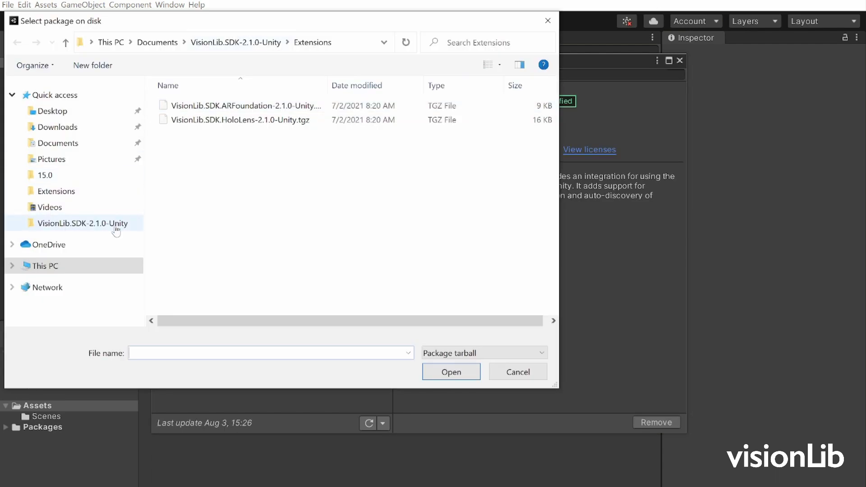
click(115, 225)
click(198, 135)
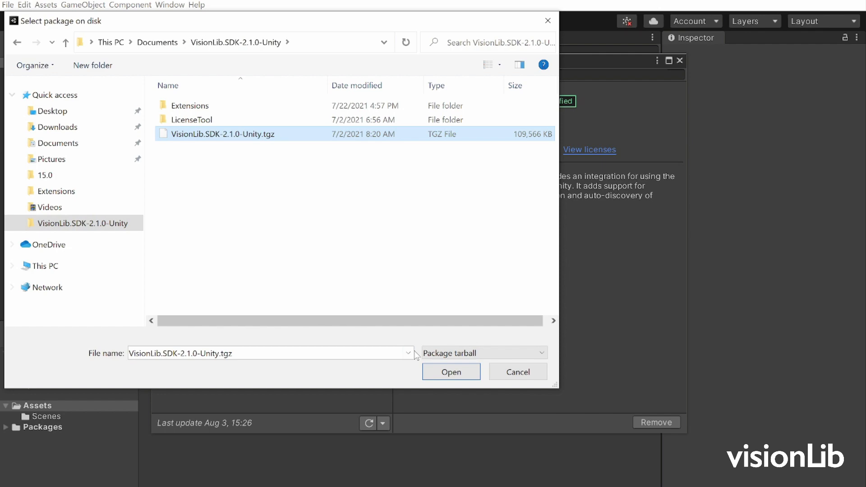
click(437, 377)
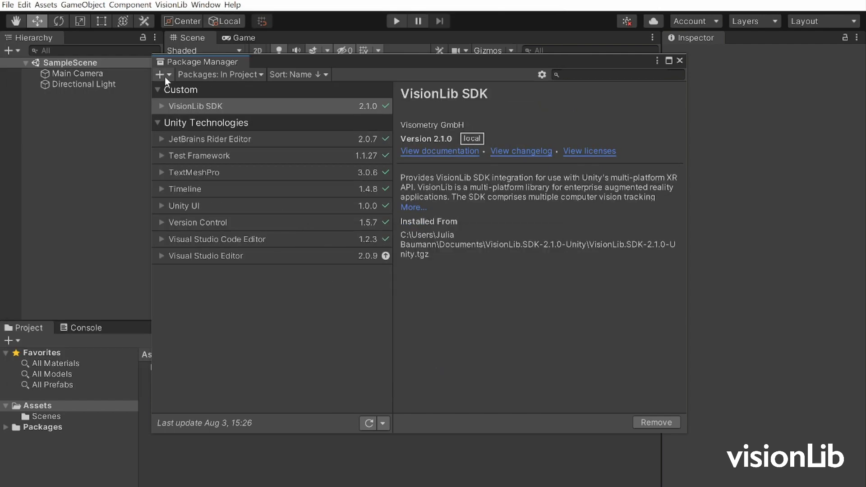
Step: Add the VisionLib.SDK.HoloLens-2.1.0-Unity.tgz extension package from the Extensions folder
click(160, 75)
click(189, 86)
double_click(181, 105)
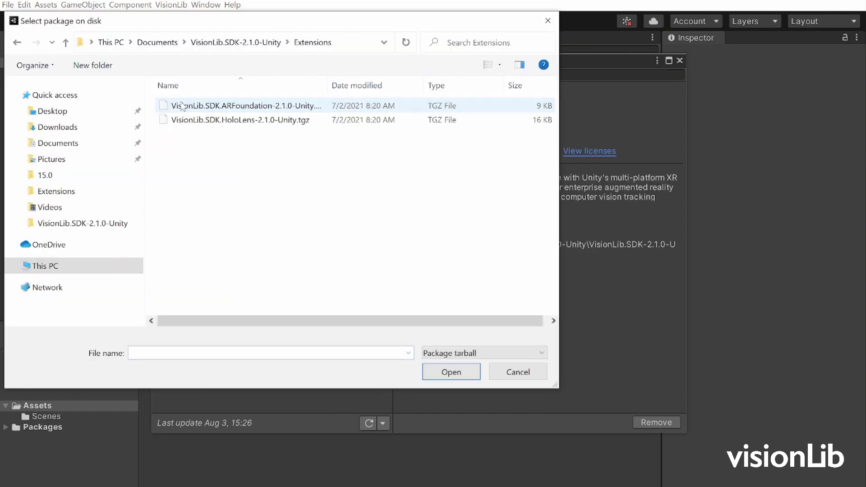
click(194, 119)
click(467, 376)
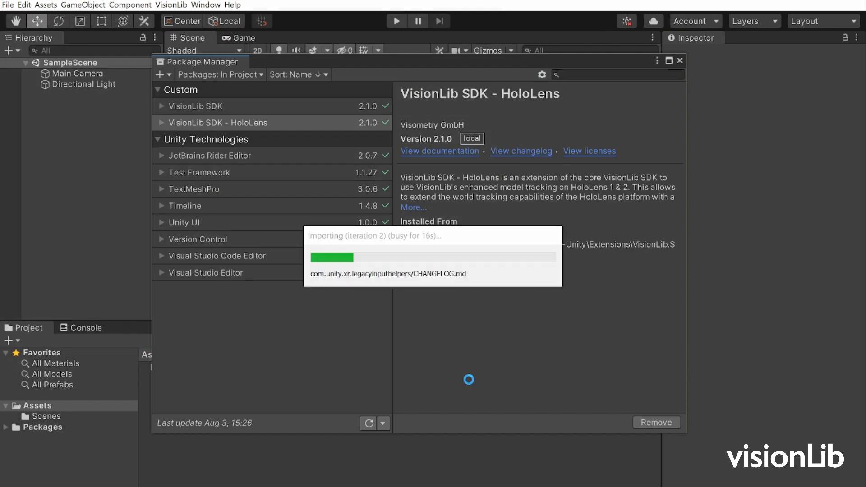
click(679, 61)
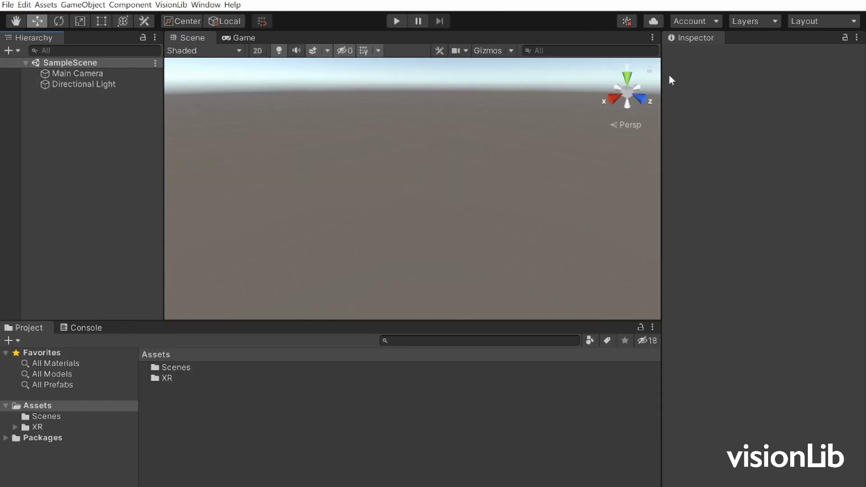
Step: Import all assets from the VisionLib HoloLens Examples custom package
click(46, 4)
mouse_move(113, 134)
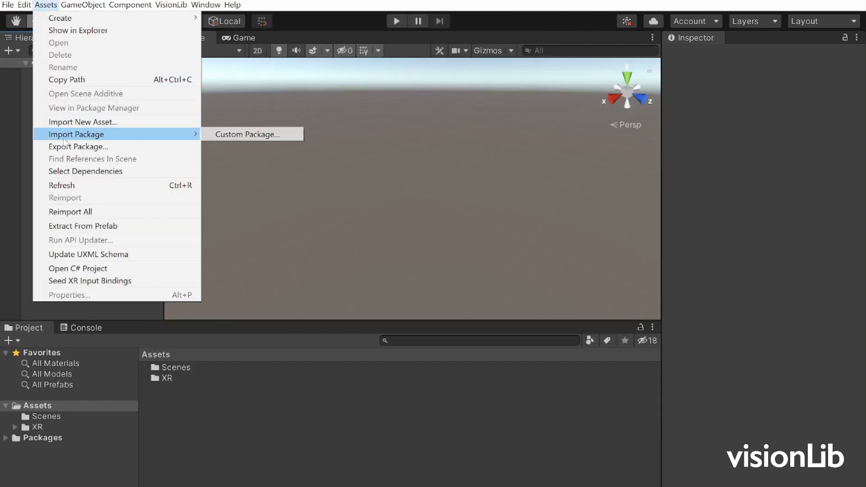
click(209, 132)
click(213, 120)
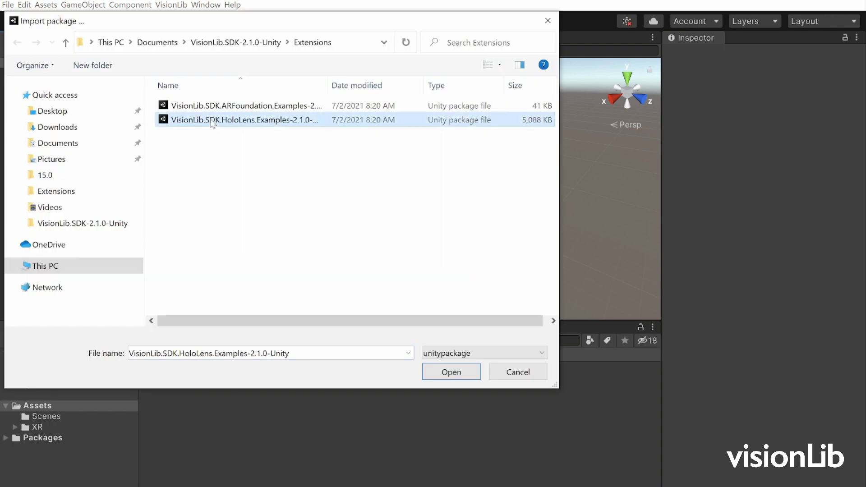
click(451, 372)
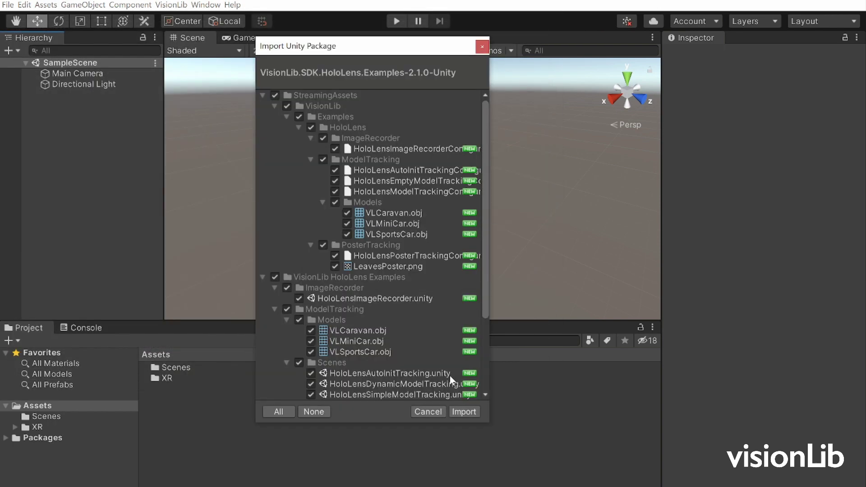
click(466, 409)
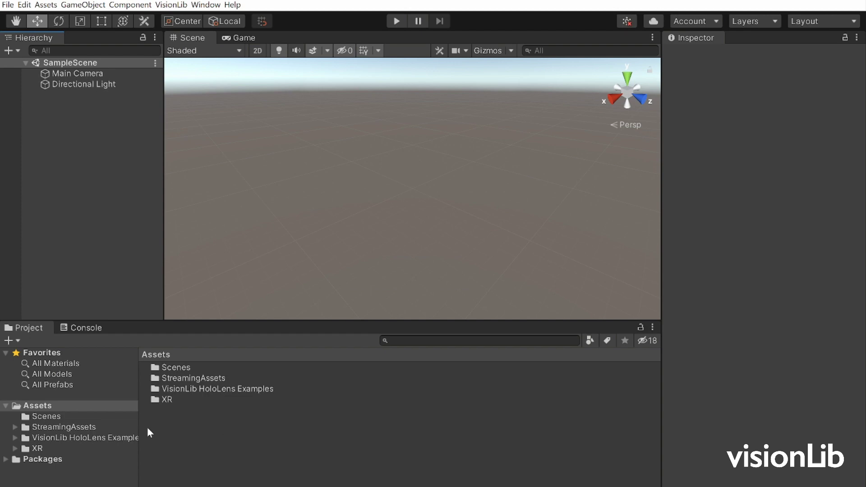
Step: Drag the license file from Documents into the StreamingAssets/VisionLib folder
click(15, 427)
click(28, 438)
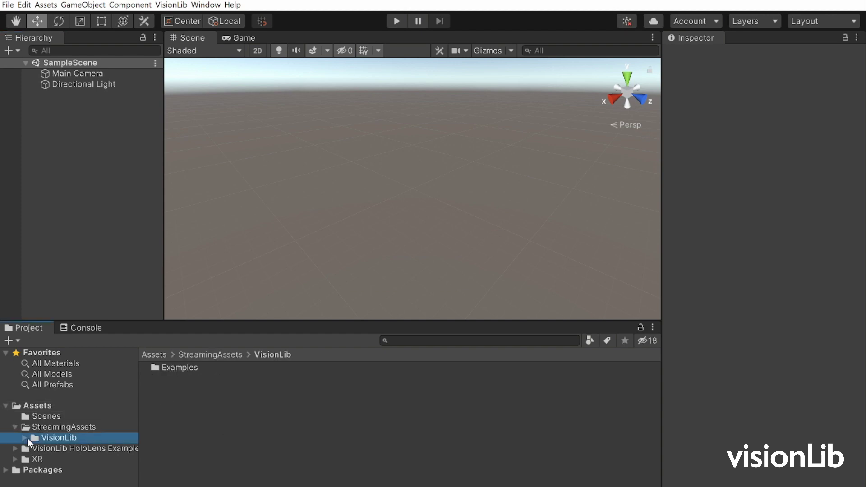
key(alt+Tab)
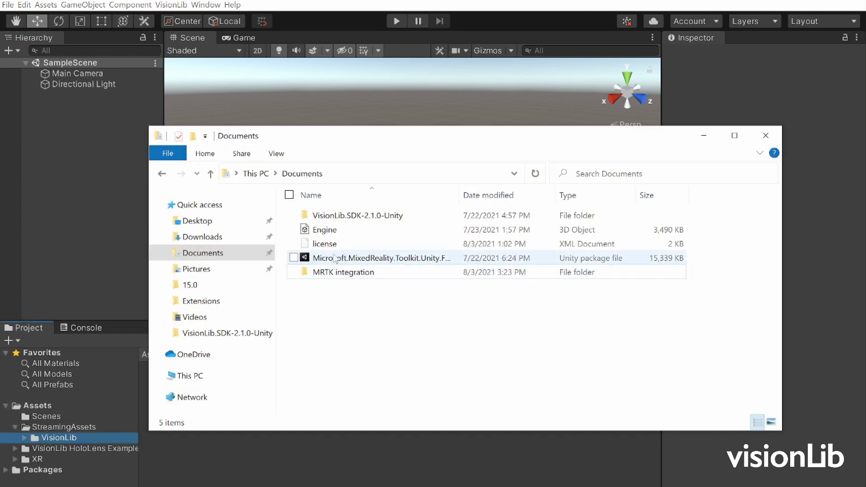
drag(318, 244, 320, 469)
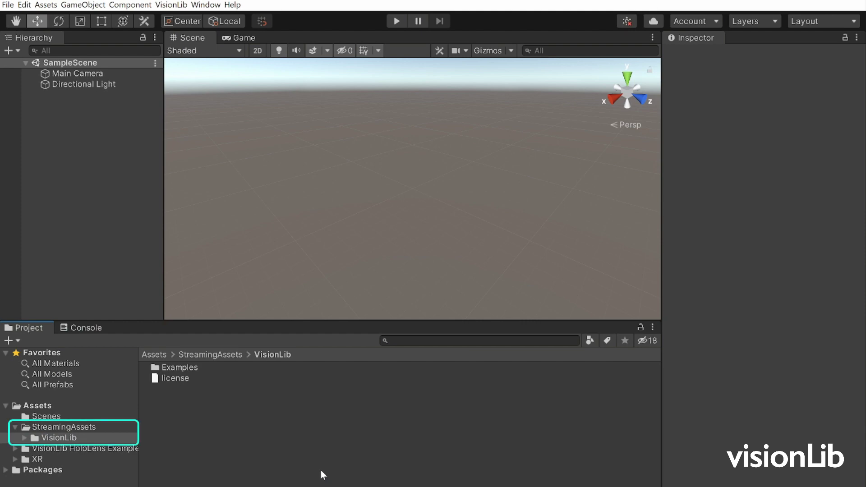
Step: Create an 'Engine Tracking' folder inside VisionLib and pick the Engine file for it
right_click(318, 454)
mouse_move(361, 173)
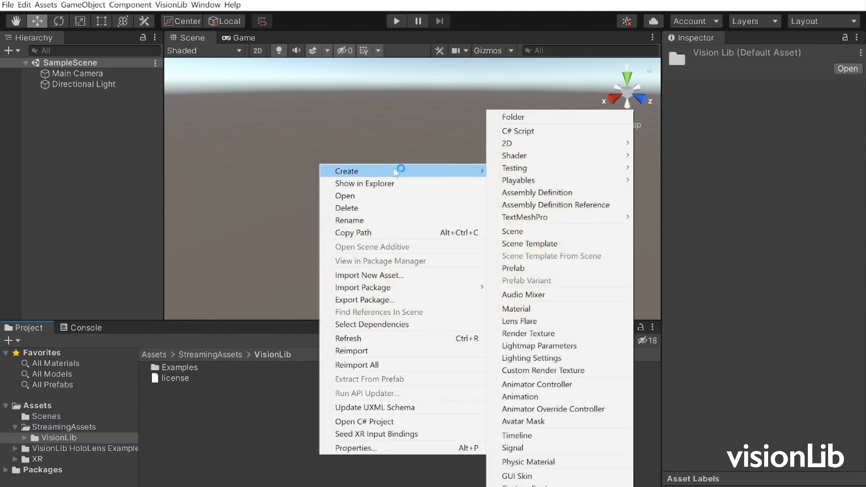
click(547, 118)
text(Engine Tracking)
key(Return)
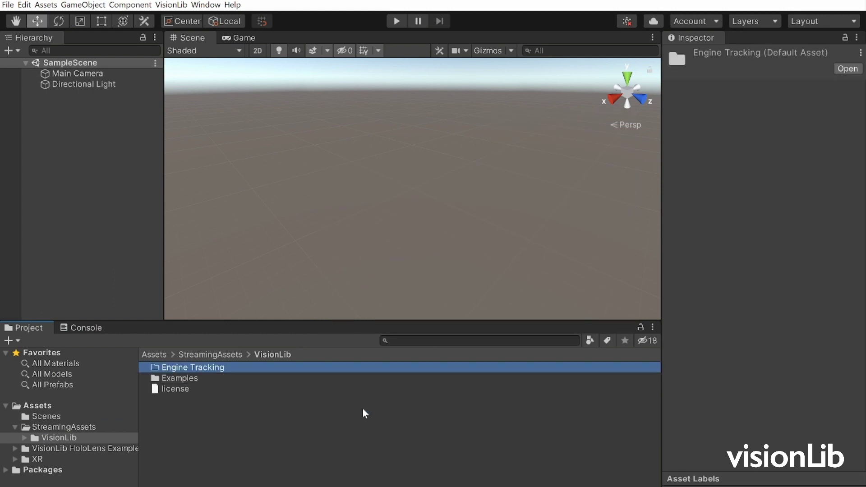
double_click(185, 368)
key(alt+Tab)
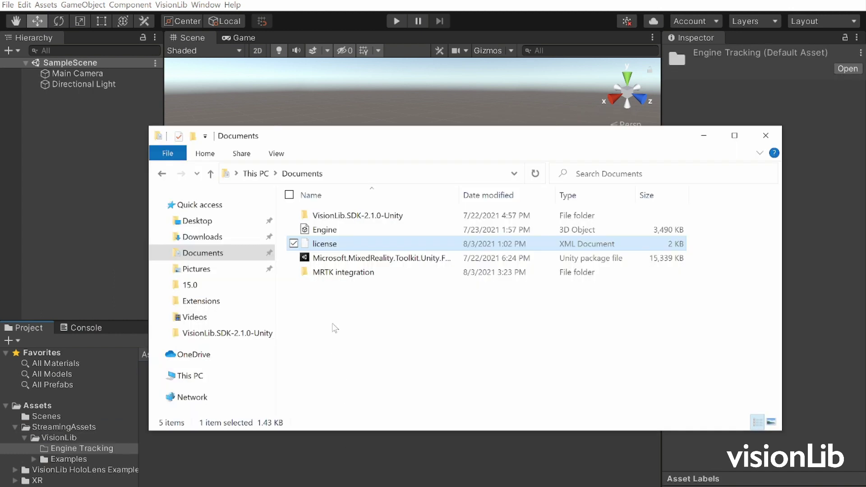
key(Up)
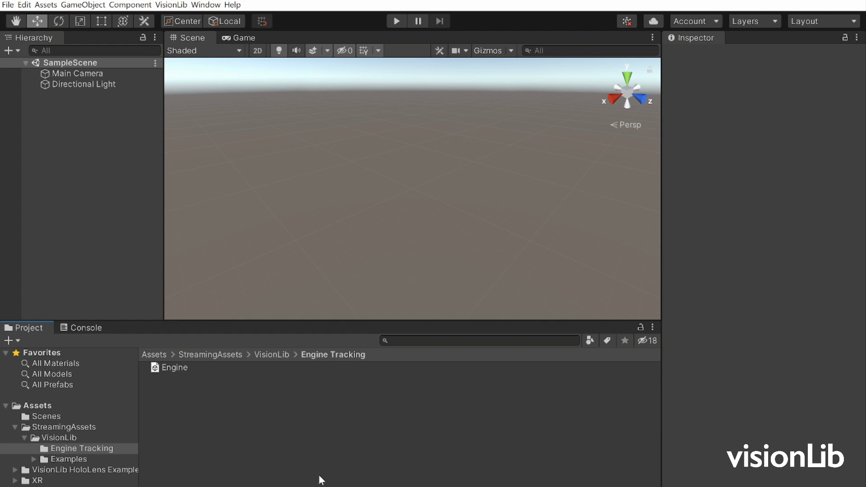
Step: Create a 'Models' folder in Assets and import the Engine model into it
click(38, 405)
right_click(200, 429)
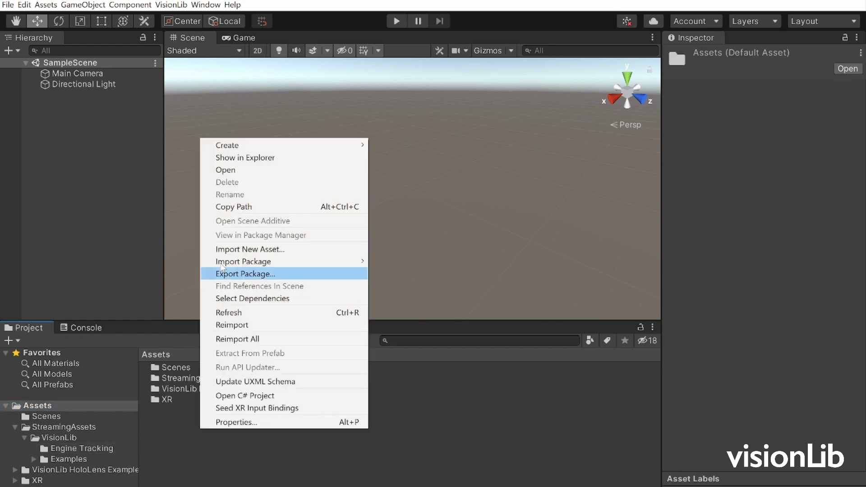
mouse_move(224, 149)
click(401, 116)
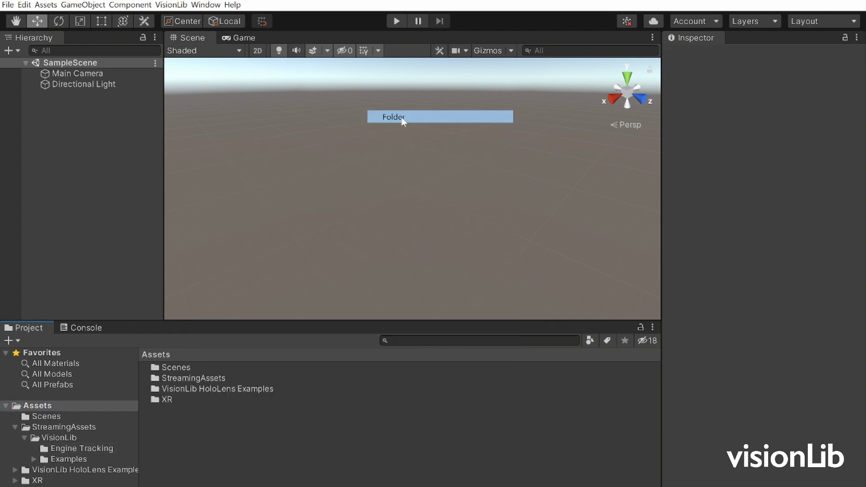
text(Models)
key(Return)
double_click(165, 368)
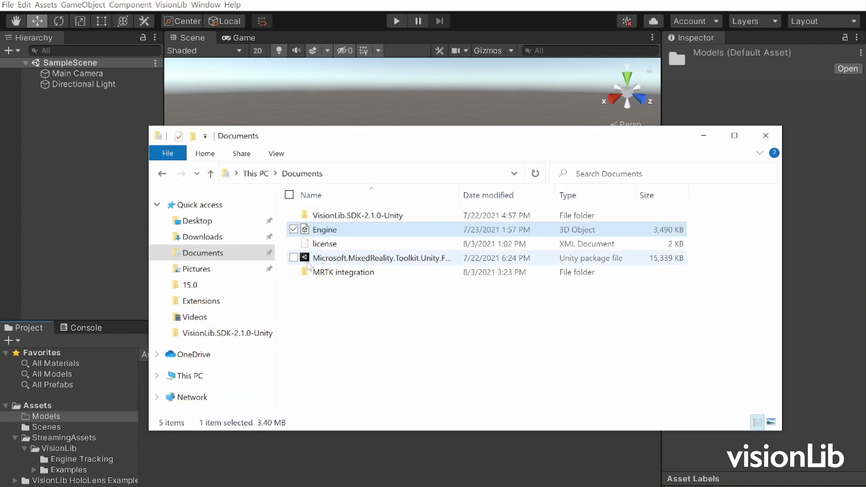
drag(325, 230, 251, 479)
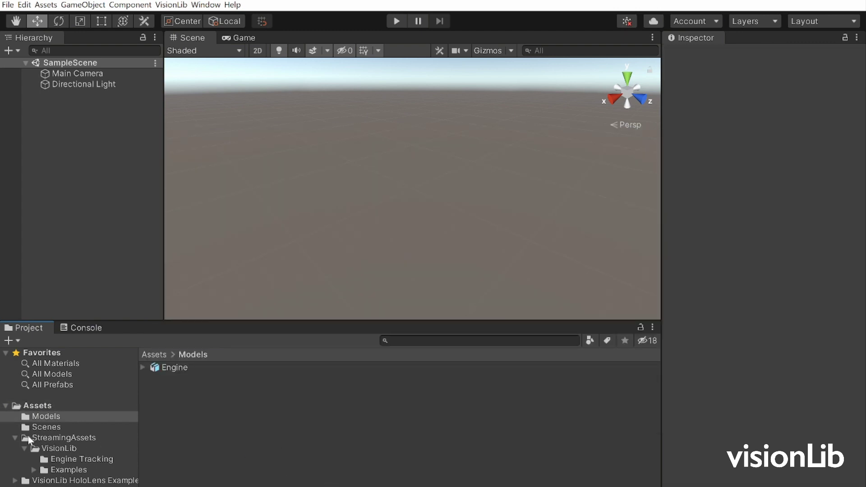
click(14, 438)
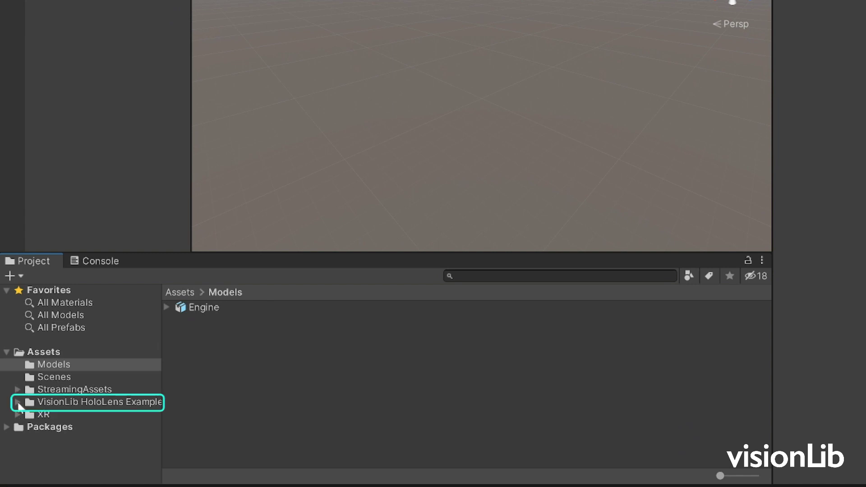
Step: Open the HoloLensSimpleModelTracking scene from VisionLib HoloLens Examples > ModelTracking > Scenes
click(18, 401)
click(28, 426)
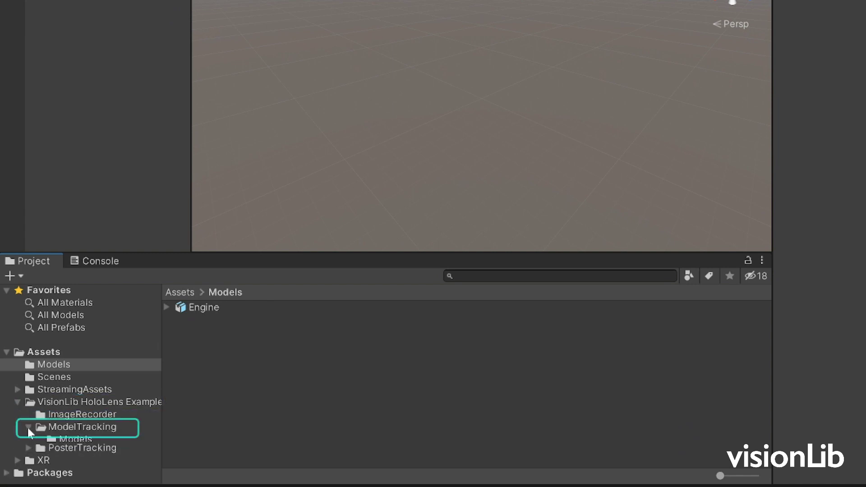
click(55, 453)
click(212, 334)
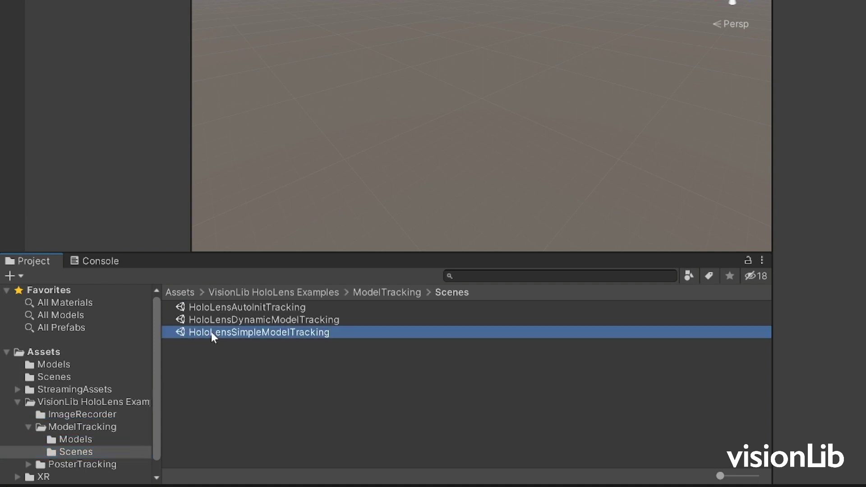
double_click(211, 332)
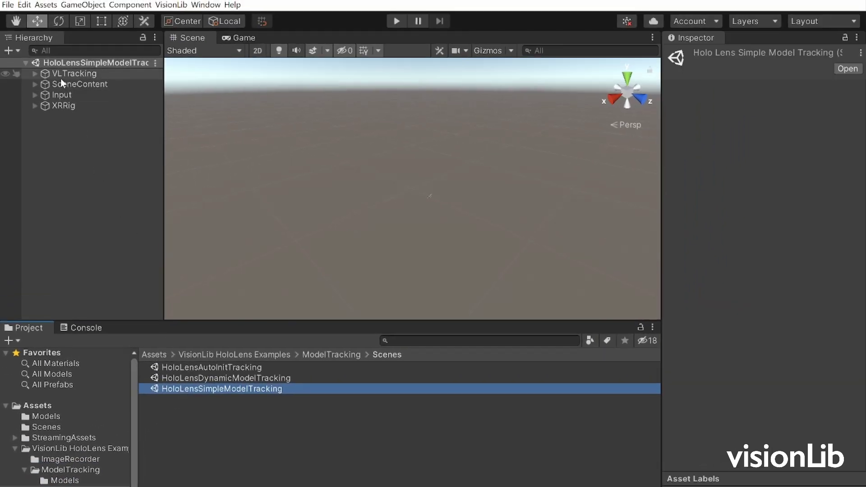
Step: Save the scene as HoloLensMRTK-EngineTracking in the Scenes folder
click(7, 6)
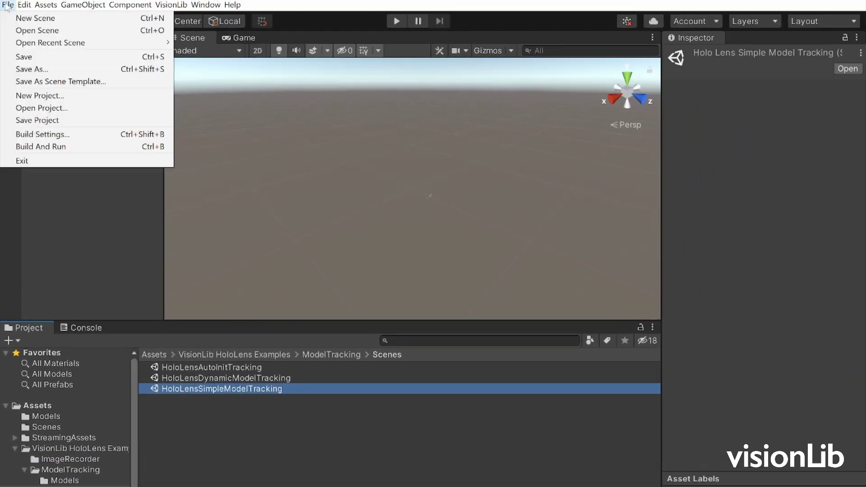
click(27, 67)
double_click(139, 120)
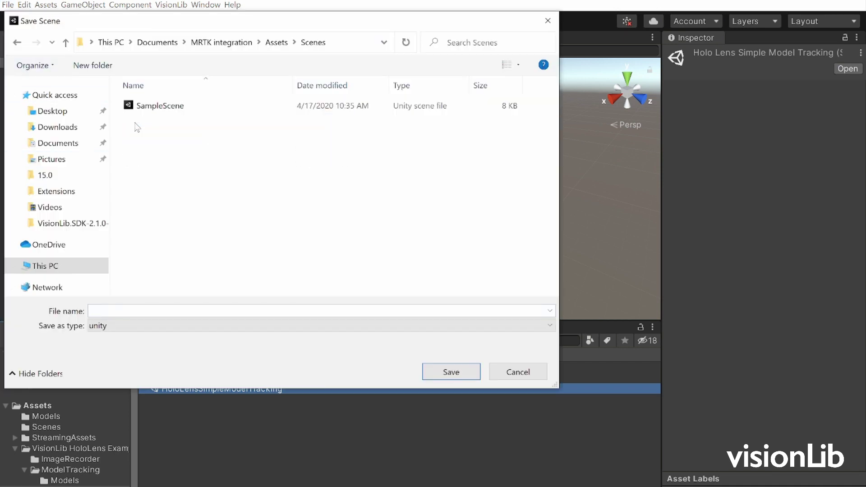
text(HoloLensMRTK-EngineTracking)
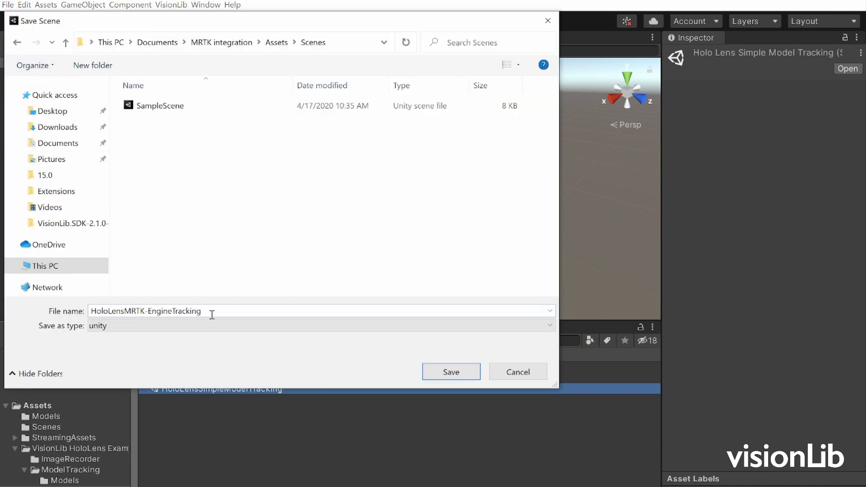
click(458, 372)
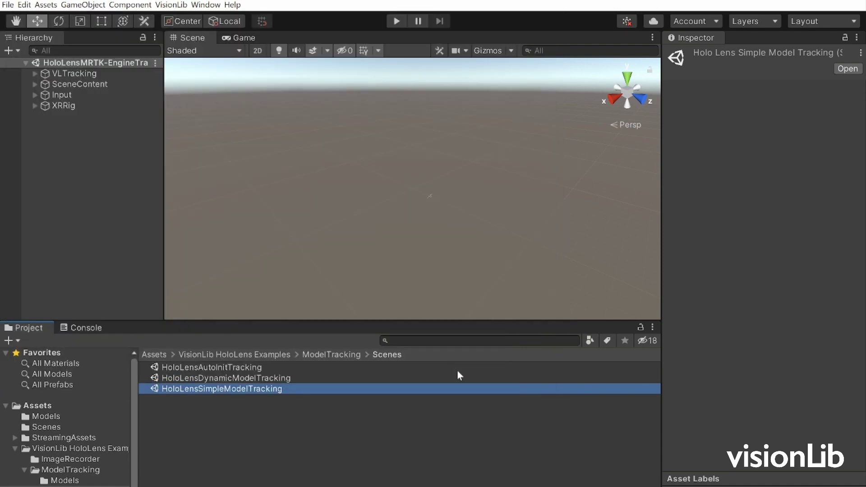
Step: Select VLTracking and locate its HoloLensModelTrackingConfiguration file in the Project window
click(82, 75)
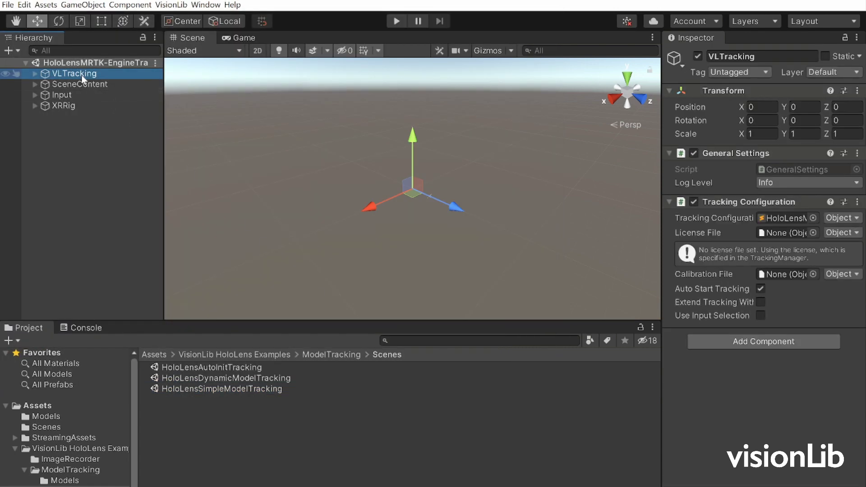
click(772, 217)
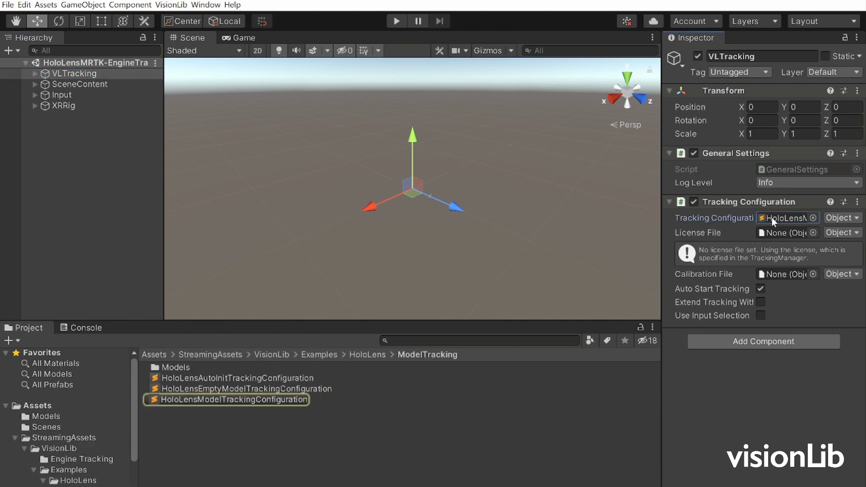
Step: Change the modelURI path from Models/VLMiniCar to Engine in the configuration file
double_click(284, 400)
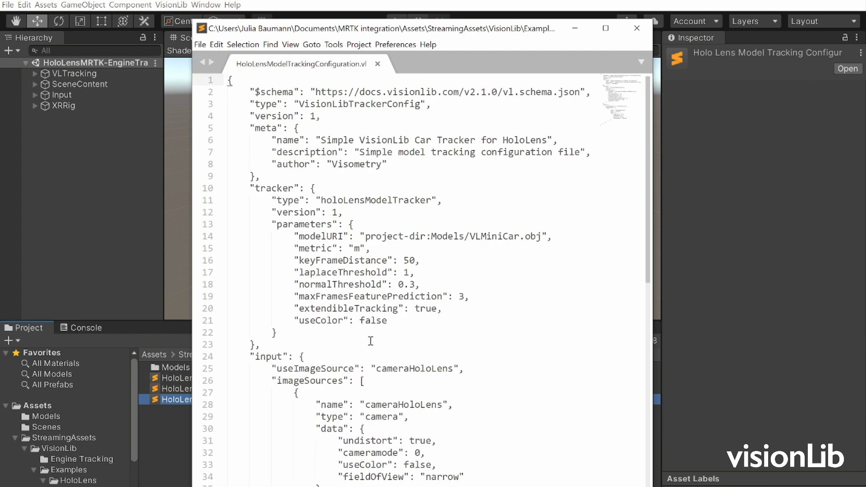
click(508, 236)
drag(508, 236, 432, 245)
text(Engine)
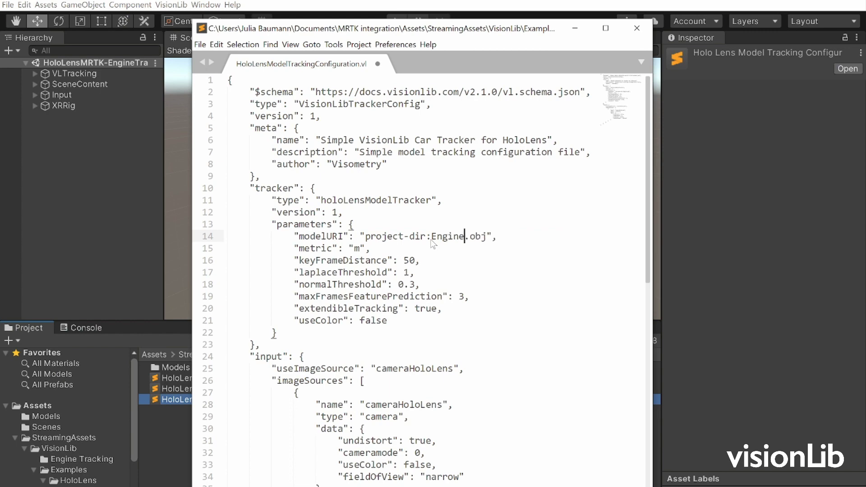
Step: Save it as HoloLensModelTrackingConfiguration-Engine.vl in the Engine Tracking folder
click(199, 44)
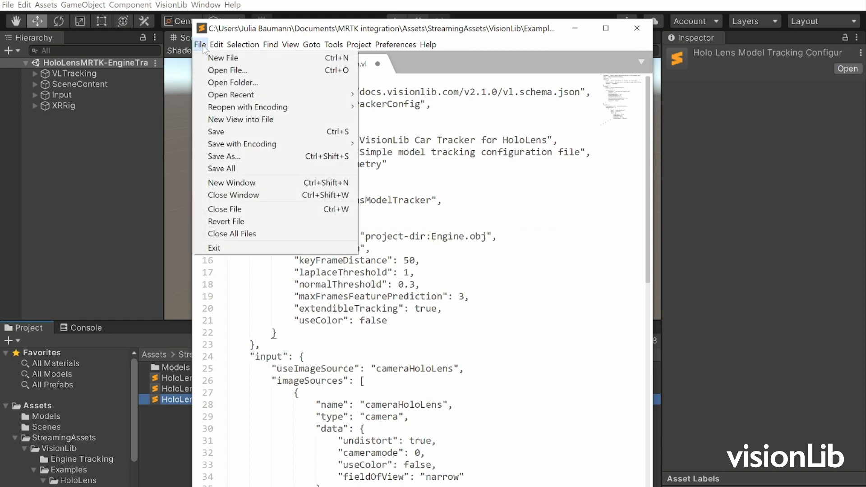
click(221, 156)
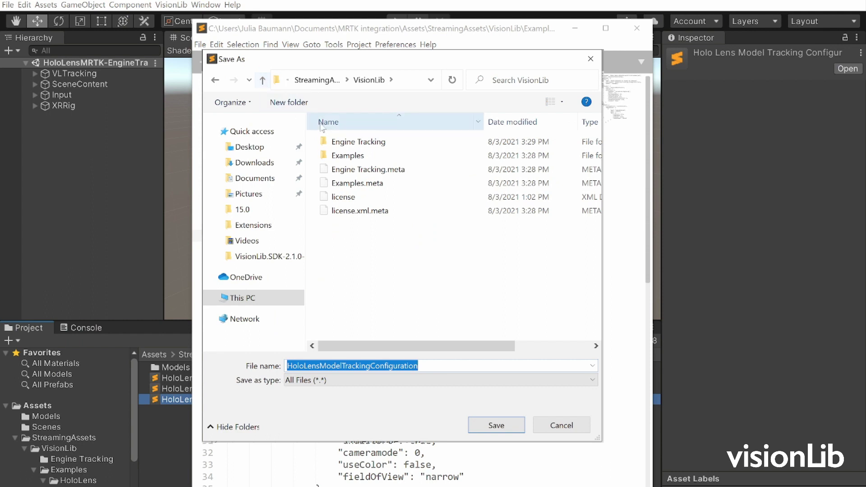
double_click(357, 142)
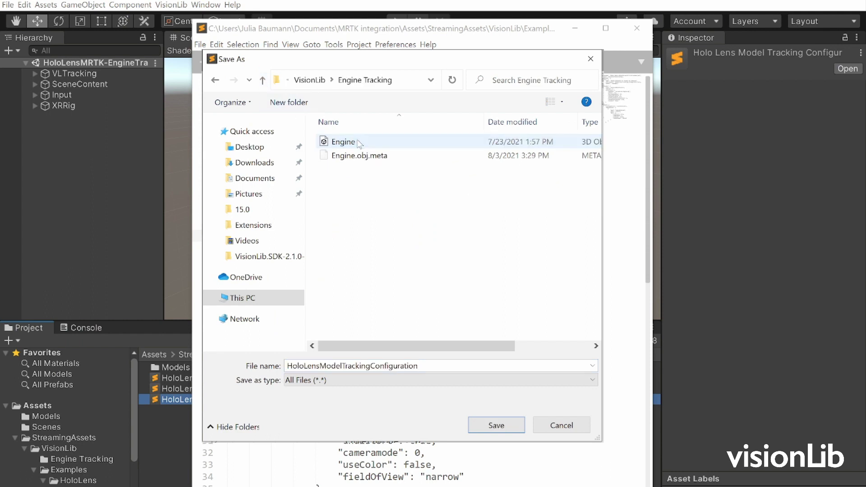
click(429, 365)
click(429, 365)
text(-Engine)
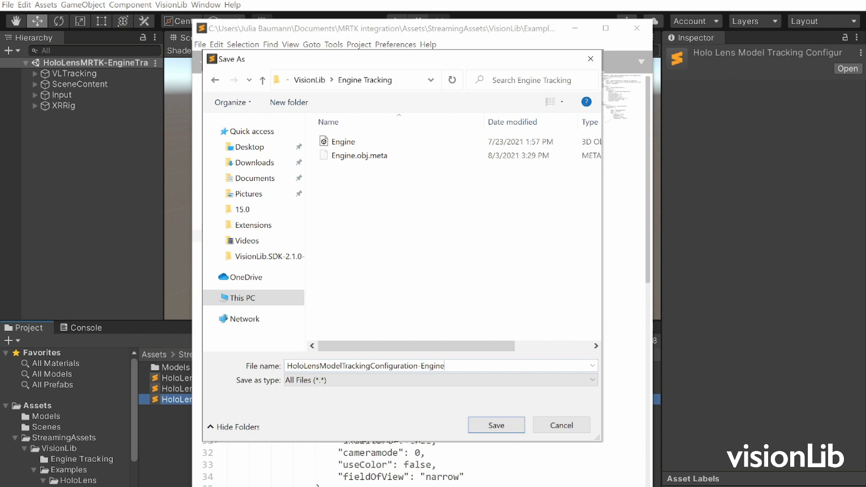
click(481, 430)
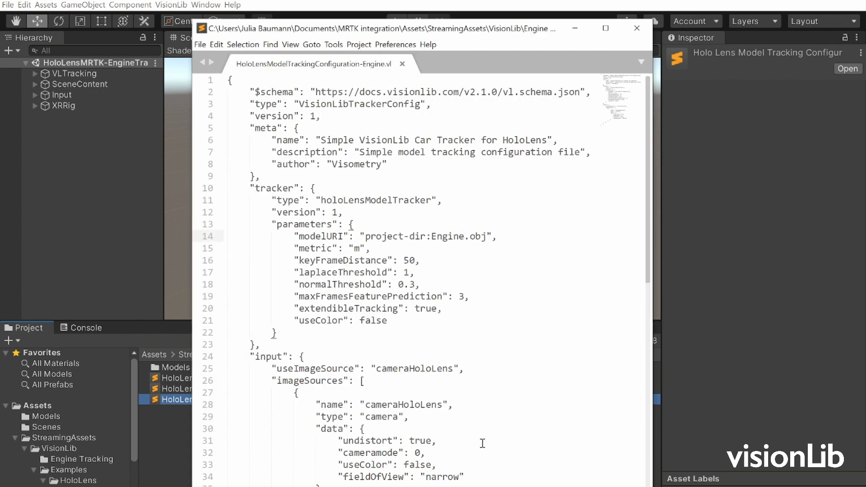
Step: Select VLTracking and use the HoloLensModelTrackingConfiguration-Engine file from Engine Tracking
click(636, 27)
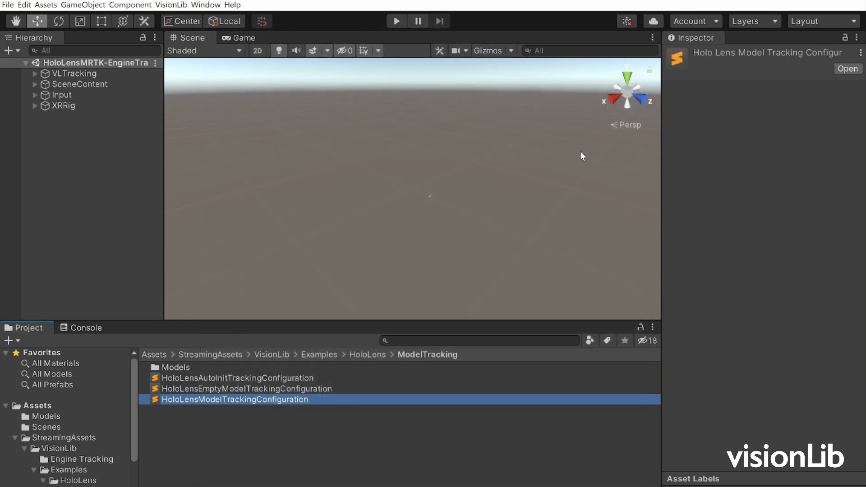
click(101, 74)
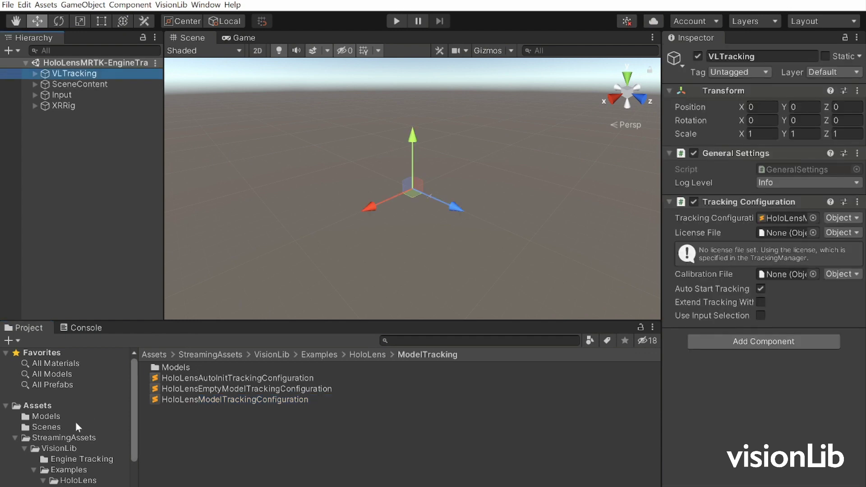
click(59, 459)
click(182, 378)
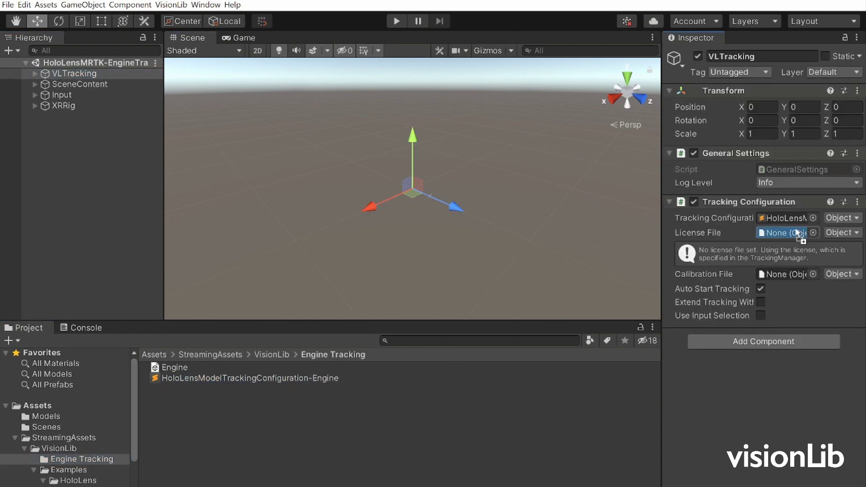
drag(799, 232, 799, 219)
Step: Assign the license file to VLTracking and drop the Engine model under SceneContent
click(75, 448)
drag(175, 389, 795, 234)
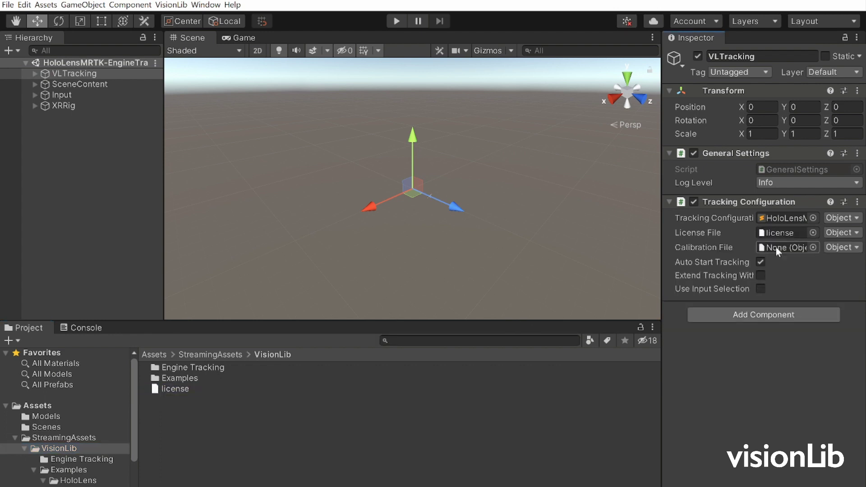
click(45, 416)
drag(167, 367, 77, 84)
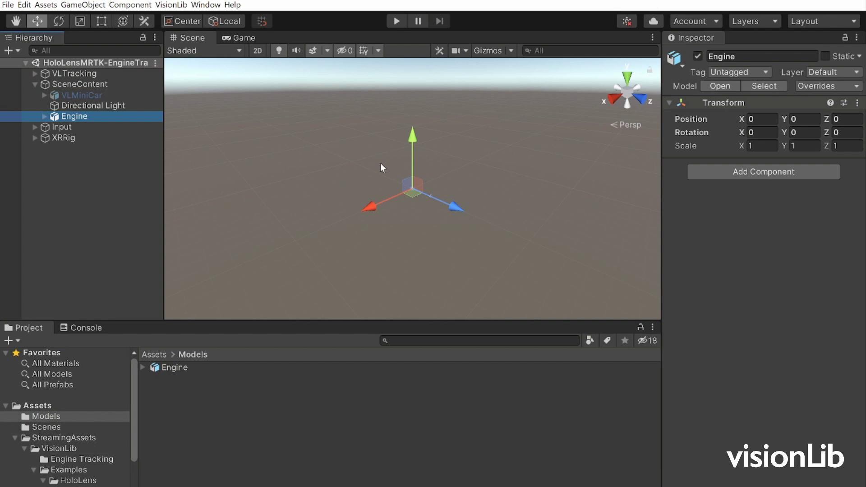
Step: Frame the Engine model and orbit the Scene view around it
key(f)
alt+drag(416, 181, 381, 283)
click(381, 284)
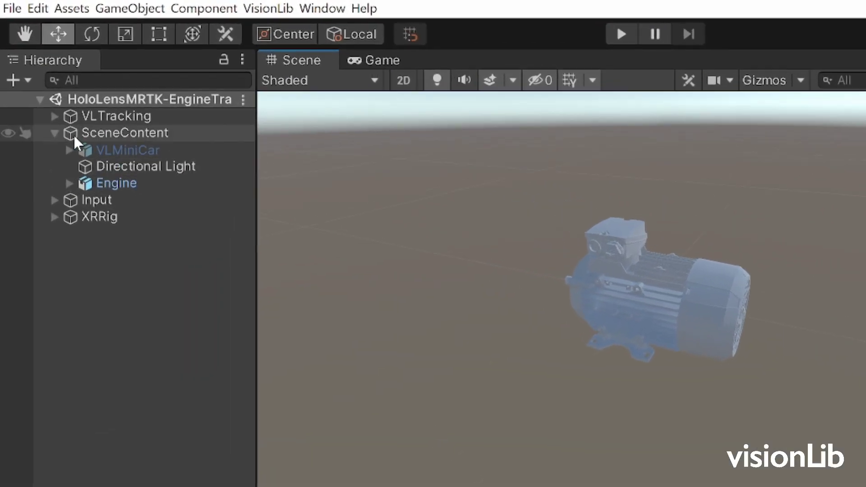
Step: Align the VLHoloLensInitCamera under VLTracking with the current Scene view
click(35, 73)
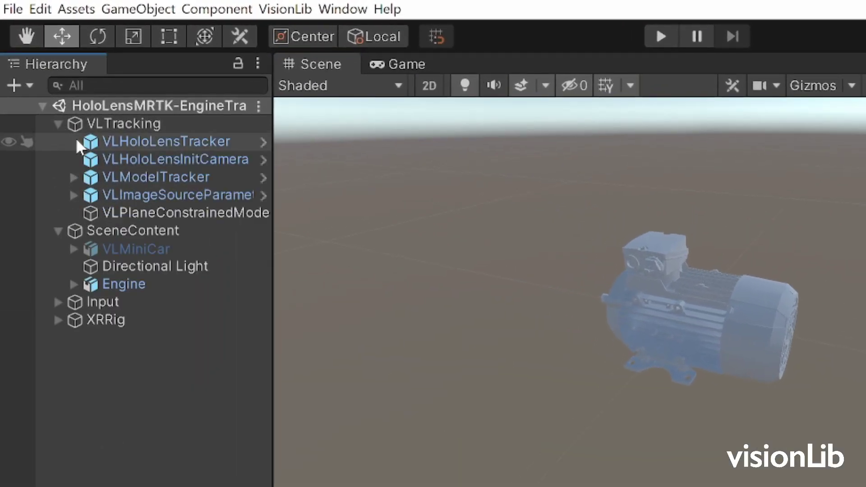
click(102, 158)
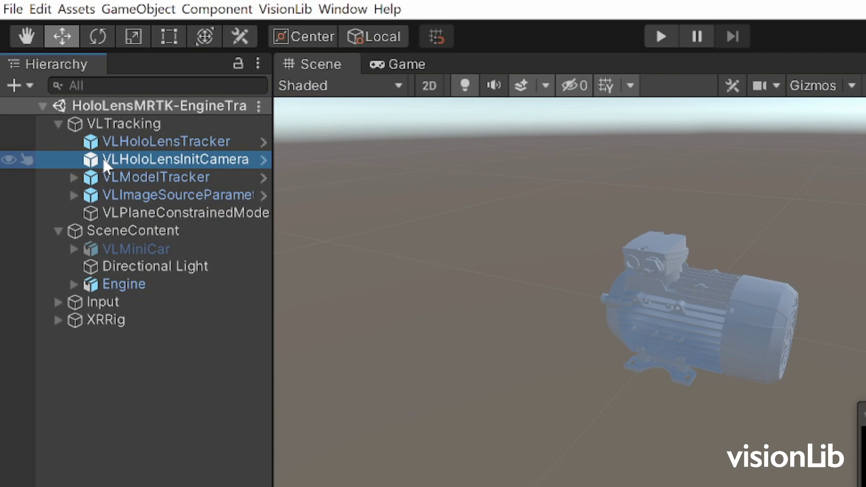
click(131, 13)
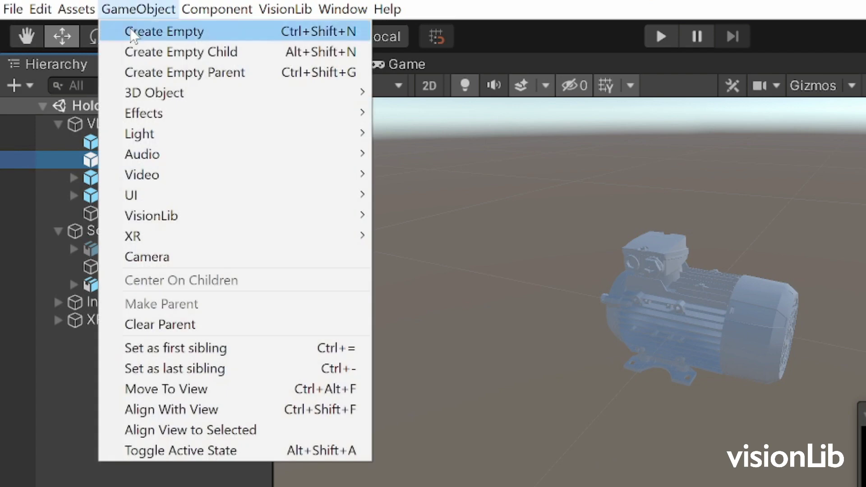
click(149, 410)
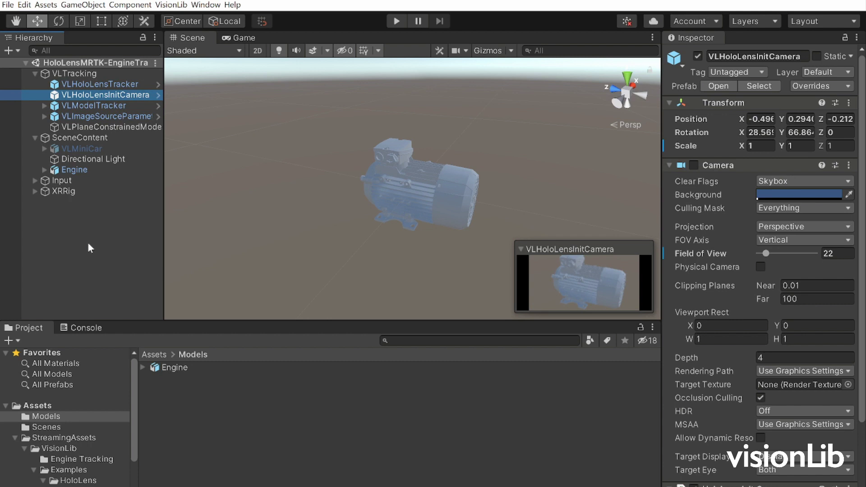
click(45, 309)
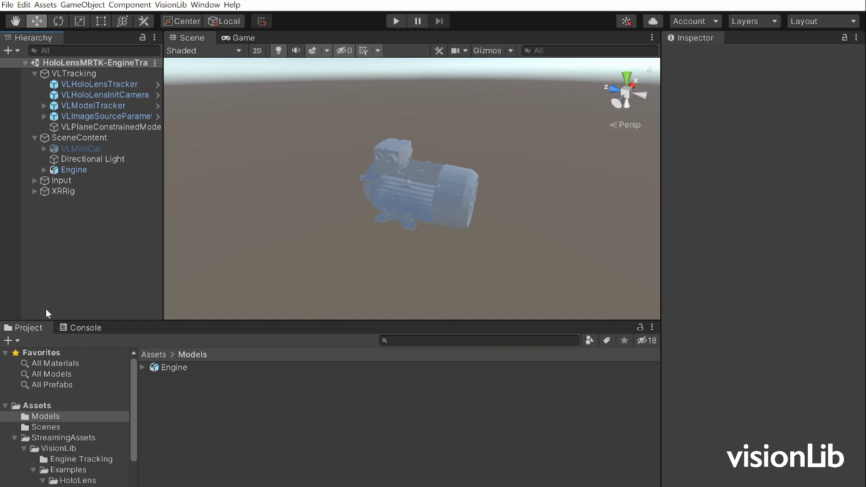
Step: Add the open HoloLensMRTK-EngineTracking scene to the Build Settings scene list
click(7, 5)
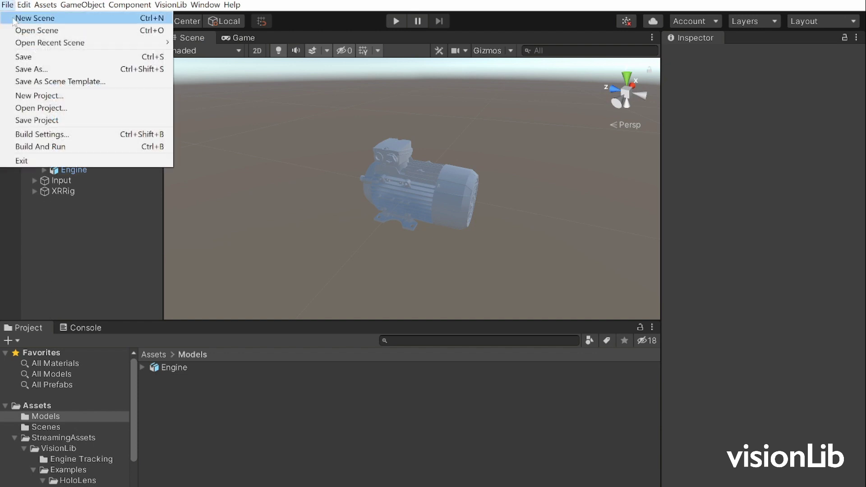
click(17, 134)
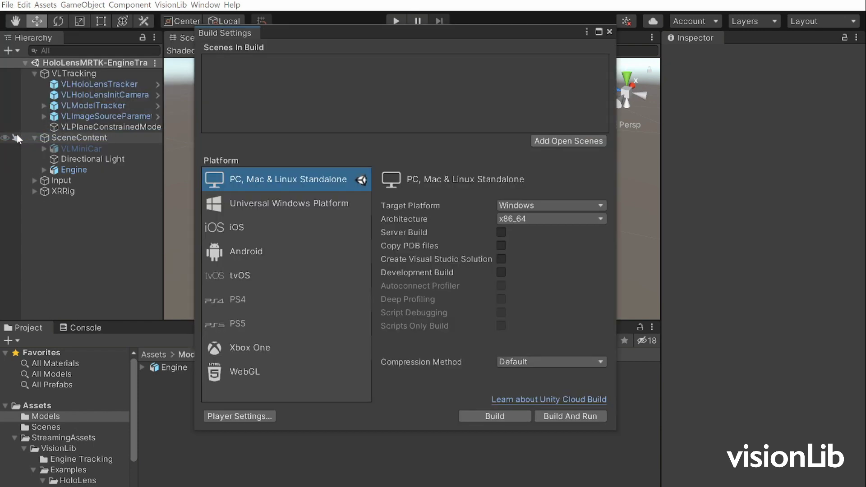
click(546, 142)
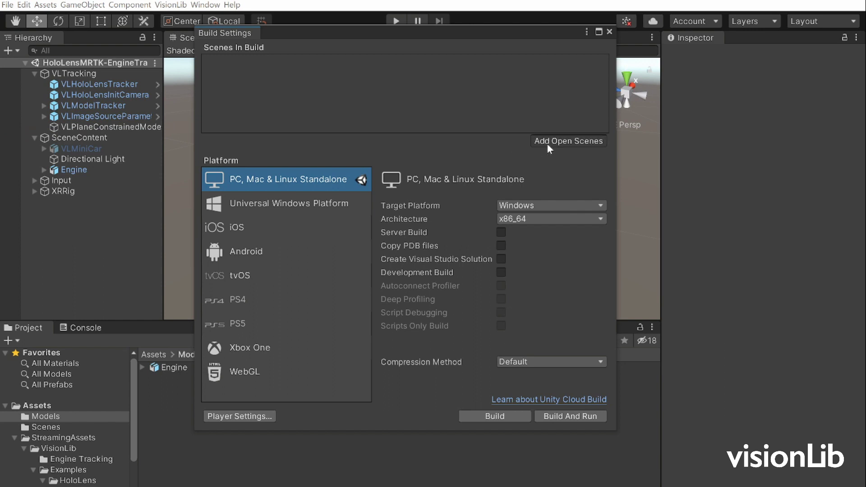
Step: Switch the build platform to Universal Windows Platform with HoloLens as target device
click(320, 205)
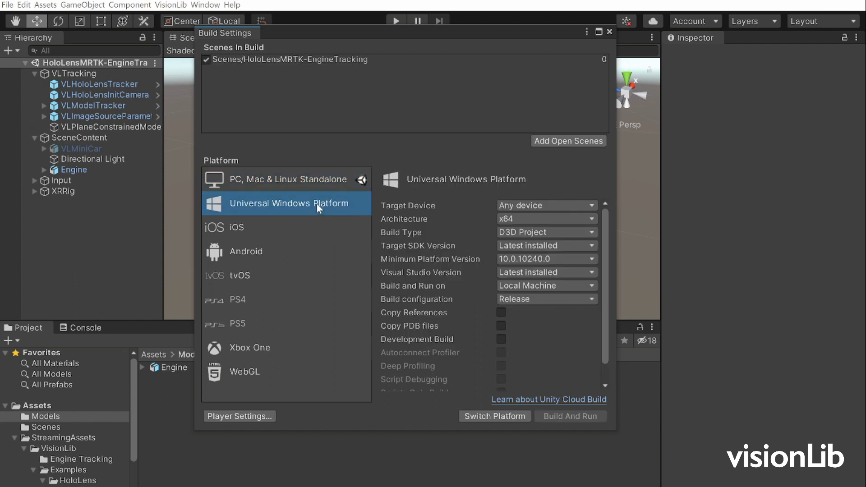
click(508, 207)
click(520, 253)
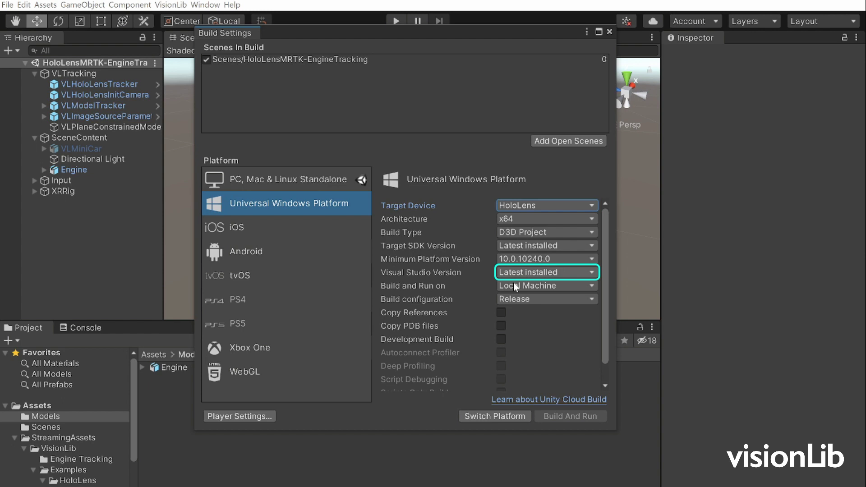
click(492, 415)
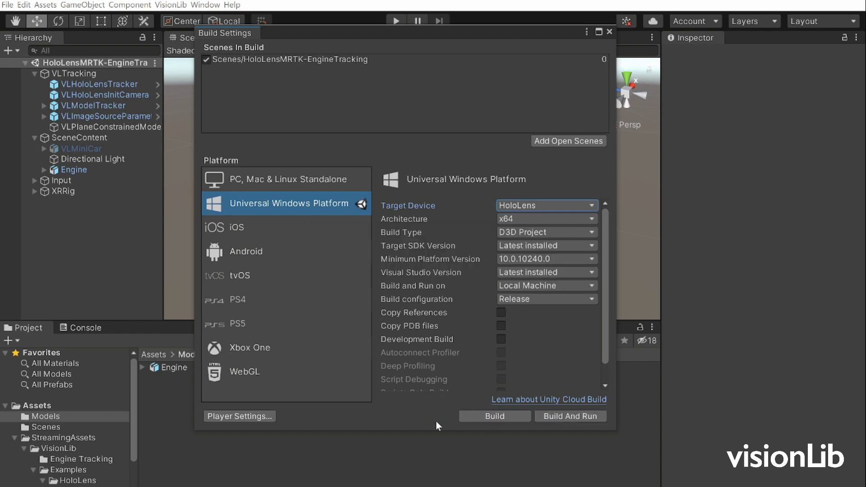
Step: In Player Publishing Settings, tick the VideosLibrary, WebCam and Microphone capabilities
click(244, 416)
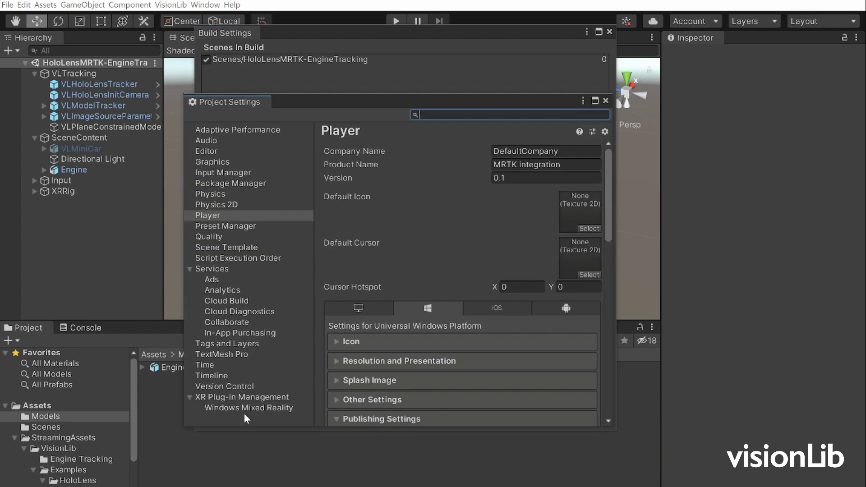
scroll(403, 399, down, 5)
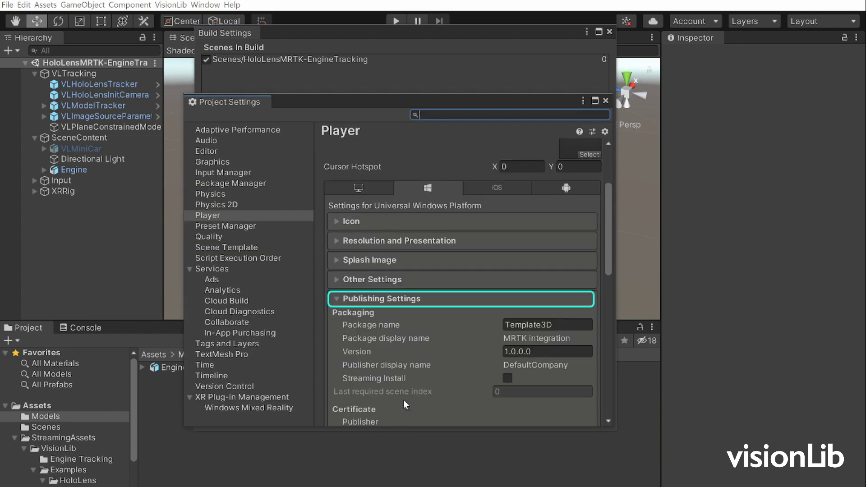
scroll(403, 400, down, 15)
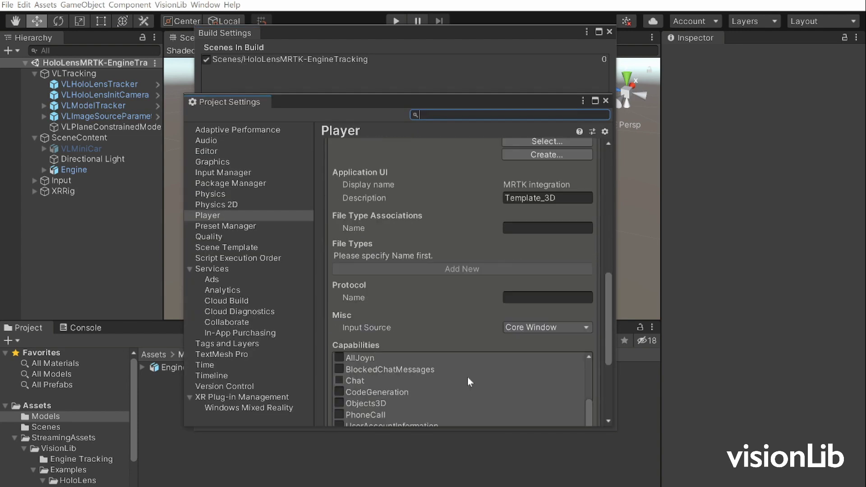
scroll(372, 390, down, 5)
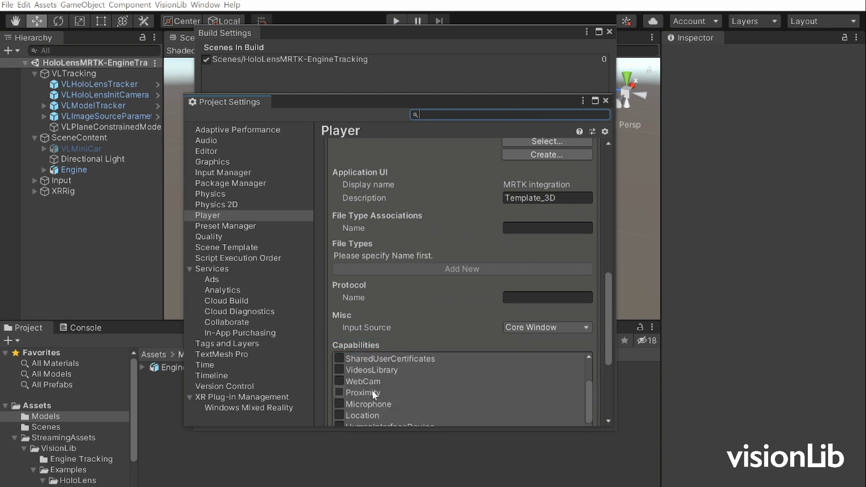
click(338, 370)
click(339, 382)
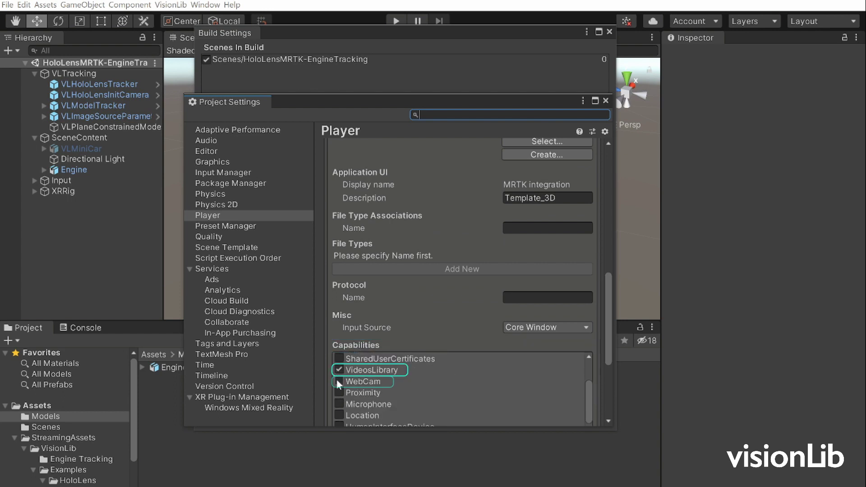
click(339, 404)
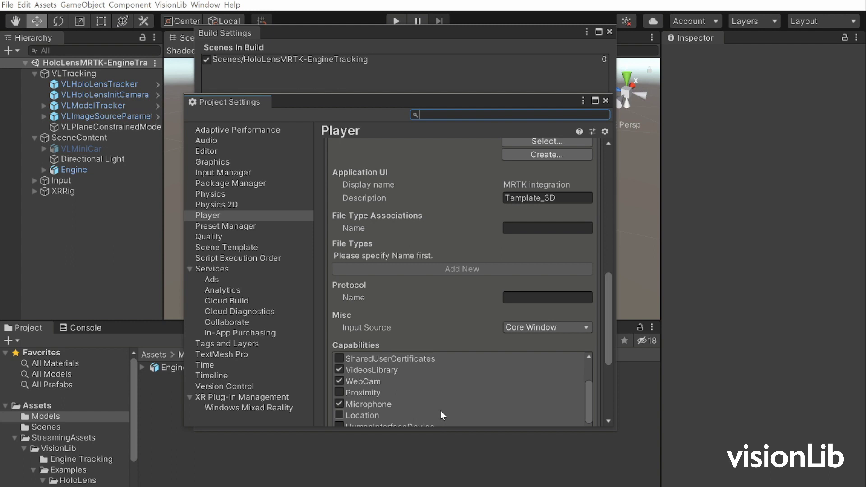
Step: Enable Windows Mixed Reality under XR Plug-in Management, then close Project Settings and Build Settings
click(261, 397)
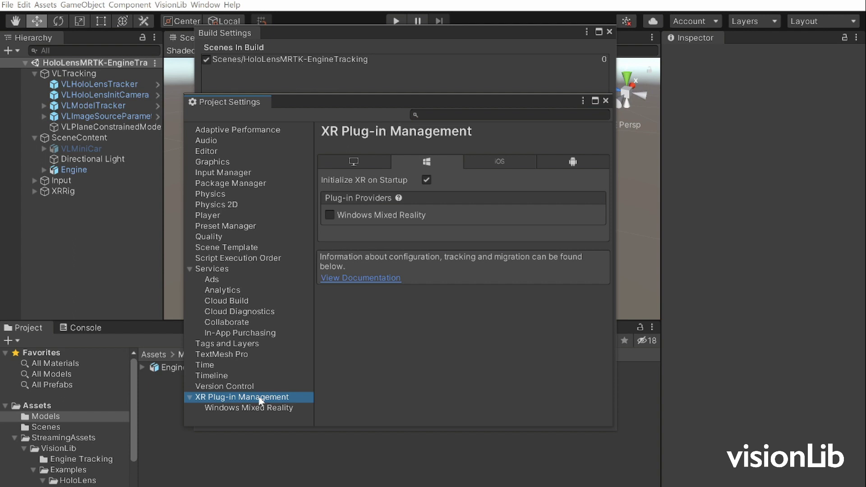
click(331, 214)
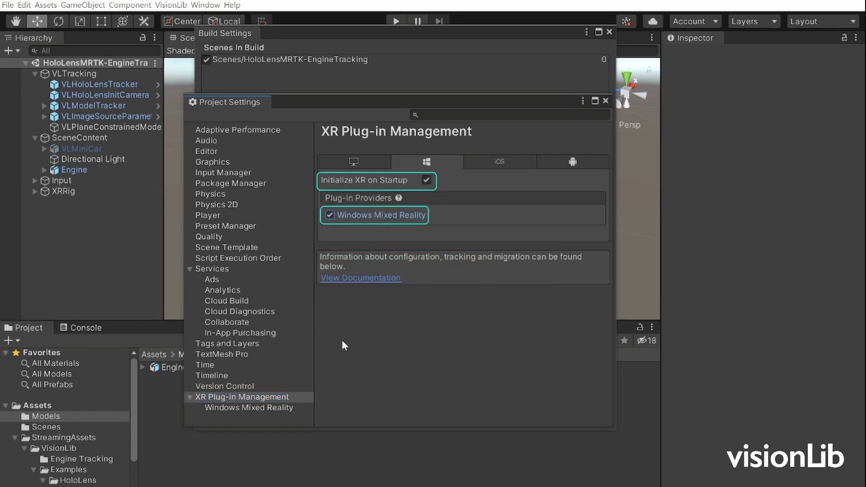
click(605, 101)
click(609, 31)
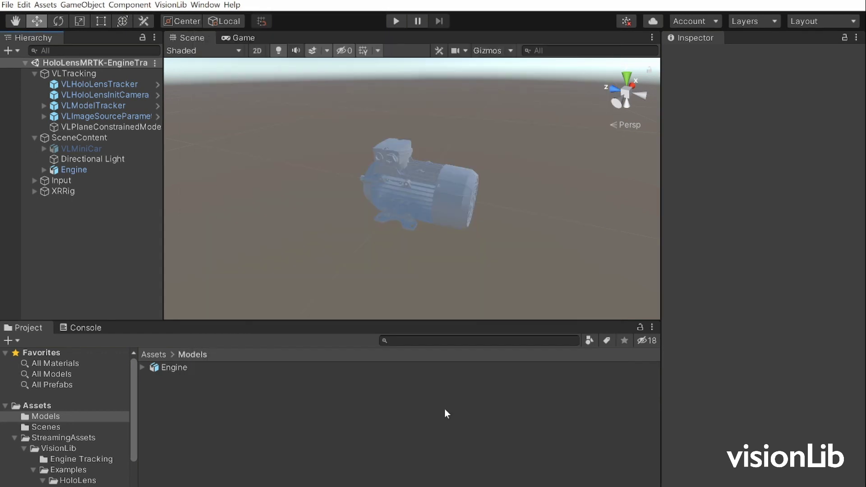
Step: Import the Mixed Reality Toolkit unitypackage from Documents as a custom package
click(45, 5)
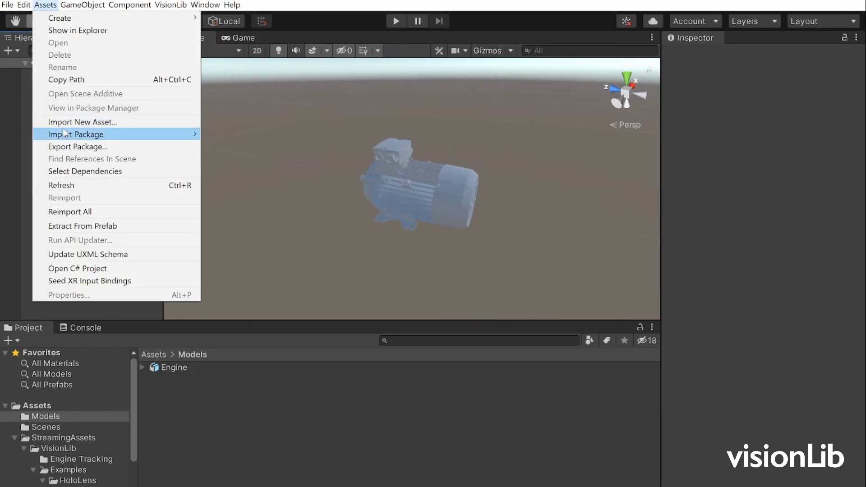
mouse_move(93, 134)
click(212, 134)
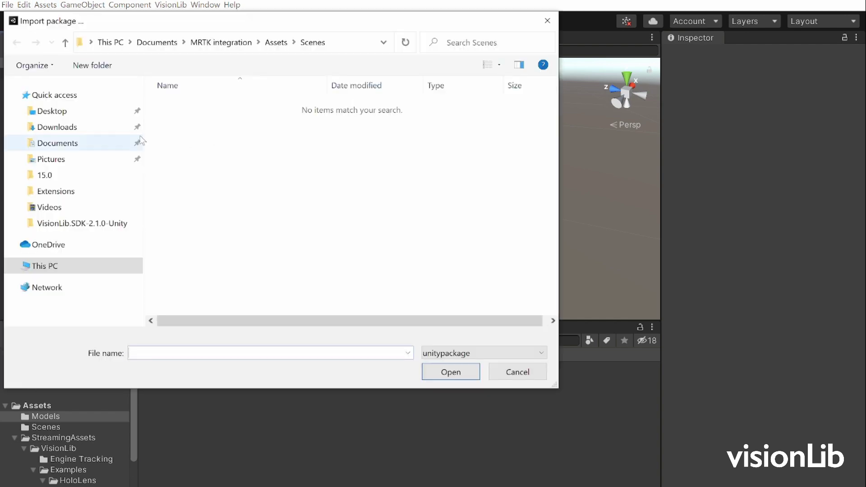
click(67, 143)
click(192, 135)
click(450, 372)
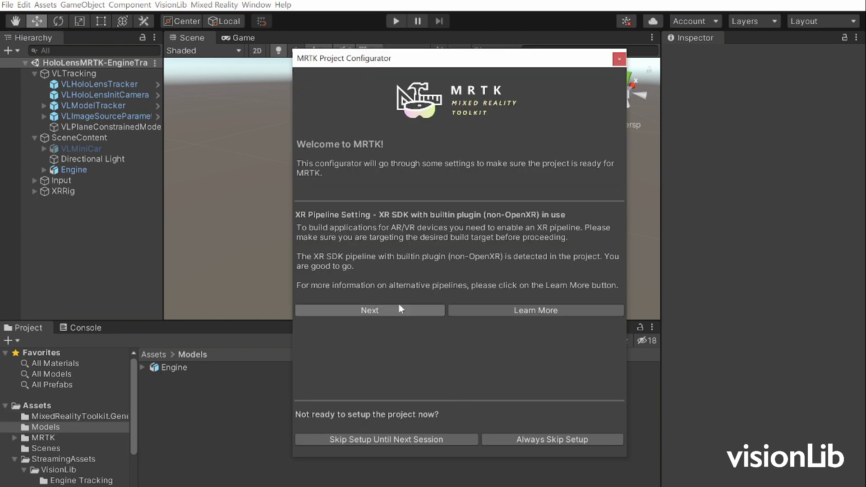
Step: Run the MRTK Project Configurator, applying recommended settings and importing TMP Essentials
click(399, 311)
click(441, 387)
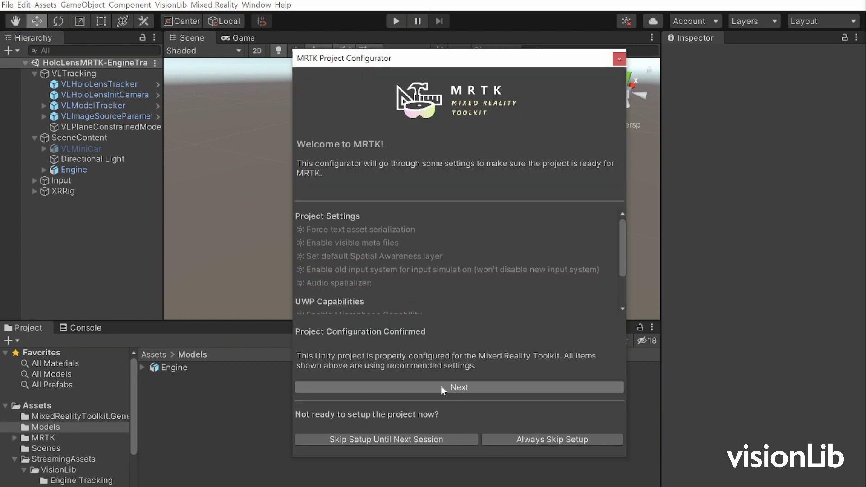
click(441, 388)
click(423, 308)
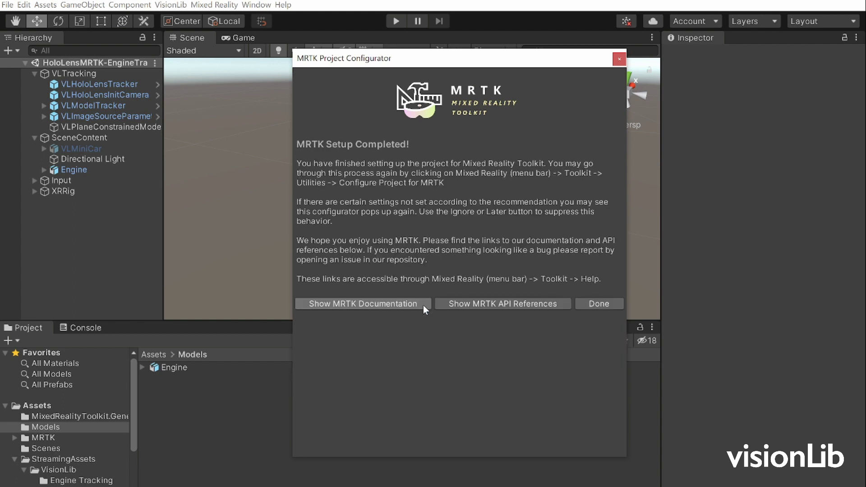
click(599, 304)
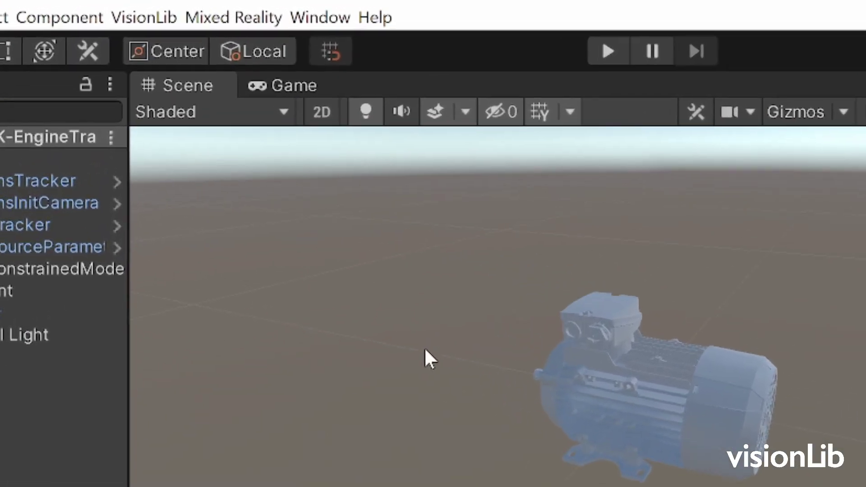
Step: Add the Mixed Reality Toolkit to the scene using DefaultHoloLens2ConfigurationProfile
click(224, 16)
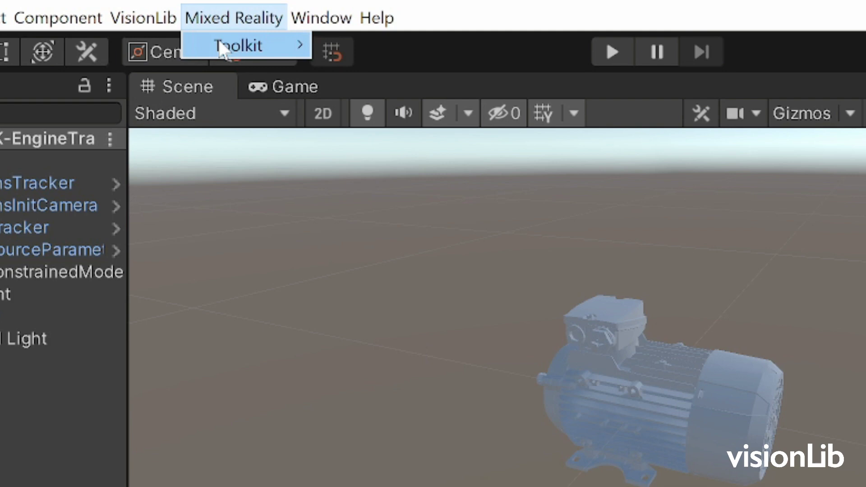
mouse_move(218, 55)
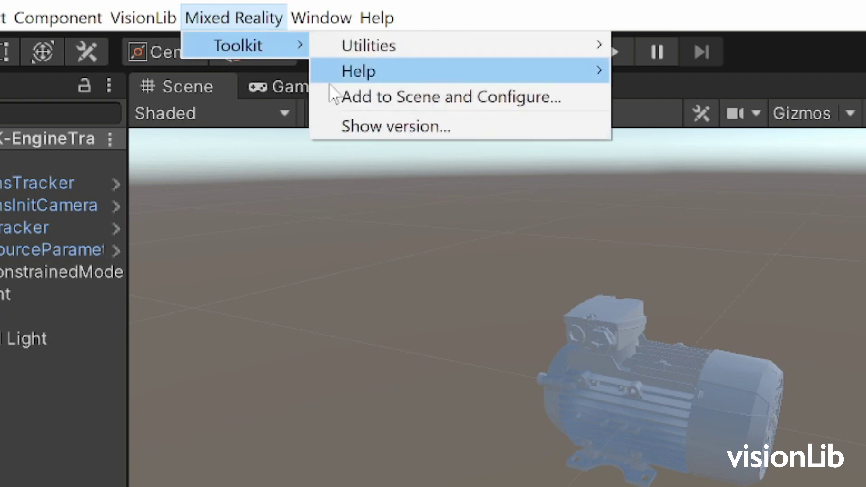
click(339, 97)
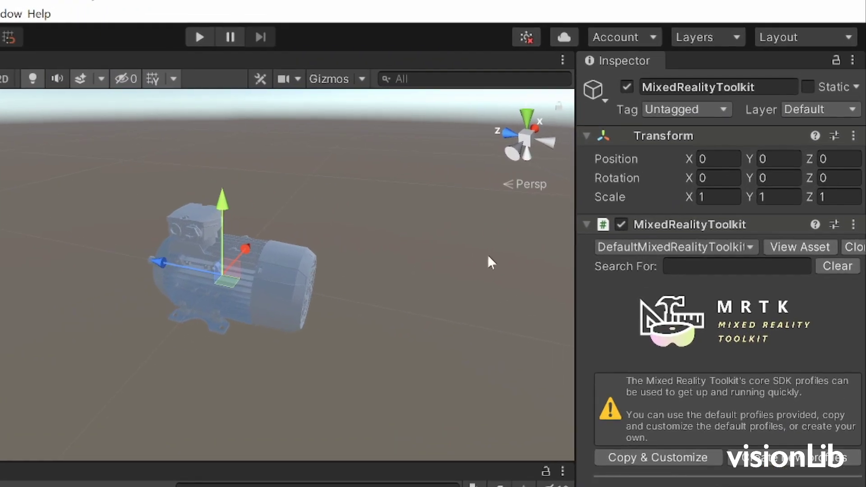
click(626, 247)
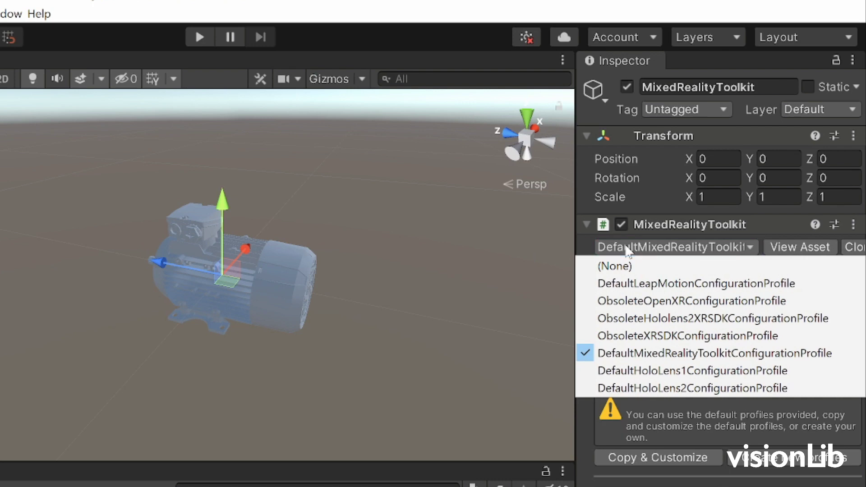
click(635, 387)
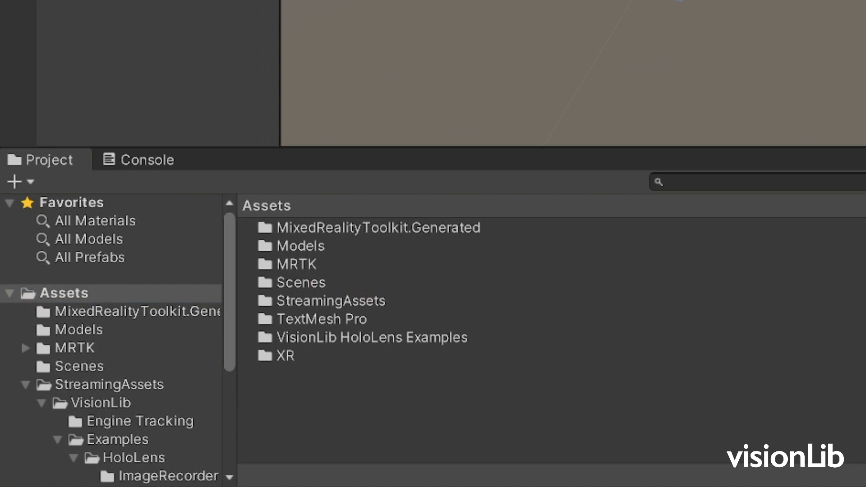
Step: Navigate to Assets/MRTK/SDK/Features/UX/Interactable/Prefabs and select PressableButtonHoloLens2
double_click(293, 265)
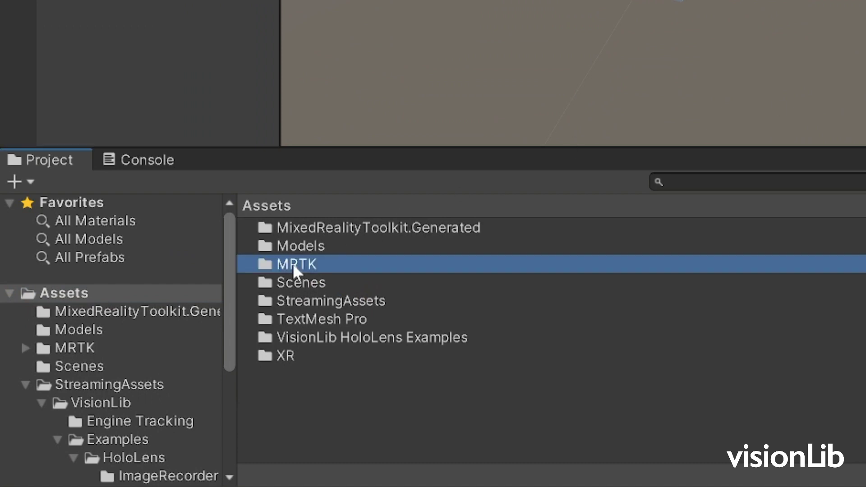
double_click(291, 265)
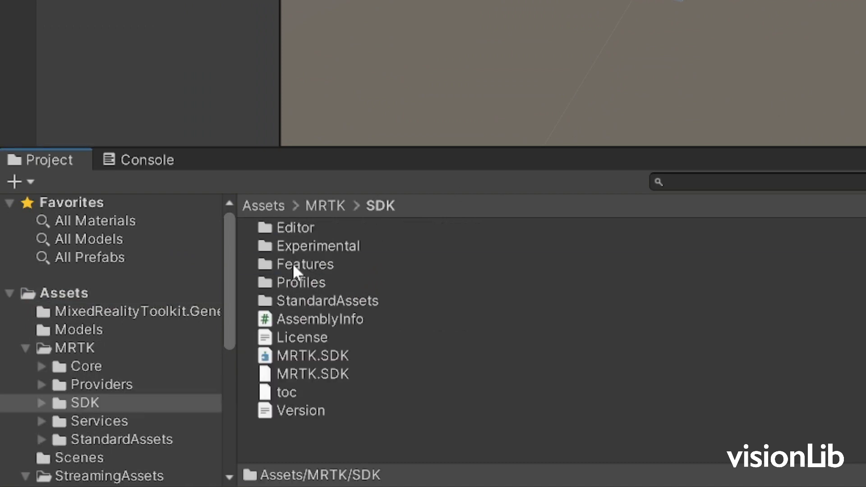
double_click(292, 263)
double_click(283, 283)
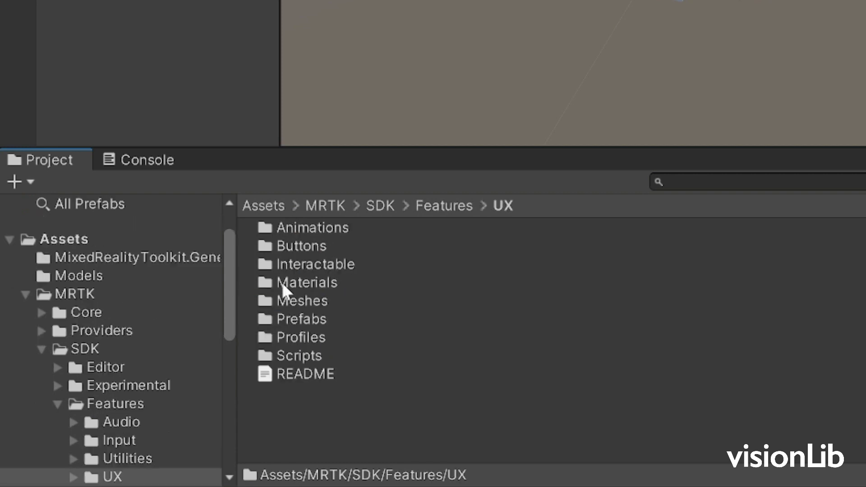
double_click(290, 264)
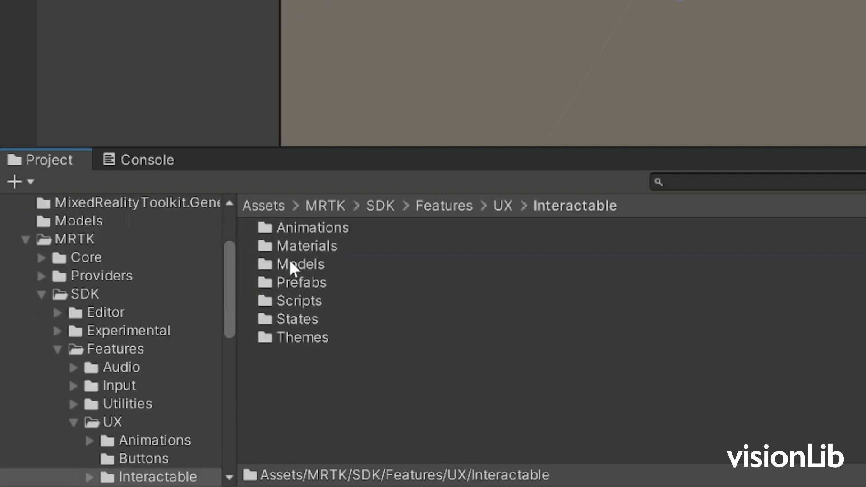
double_click(287, 283)
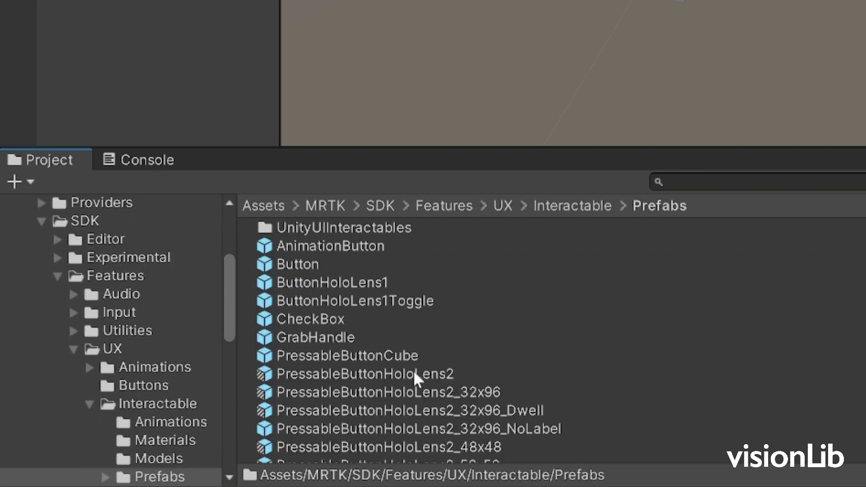
click(440, 374)
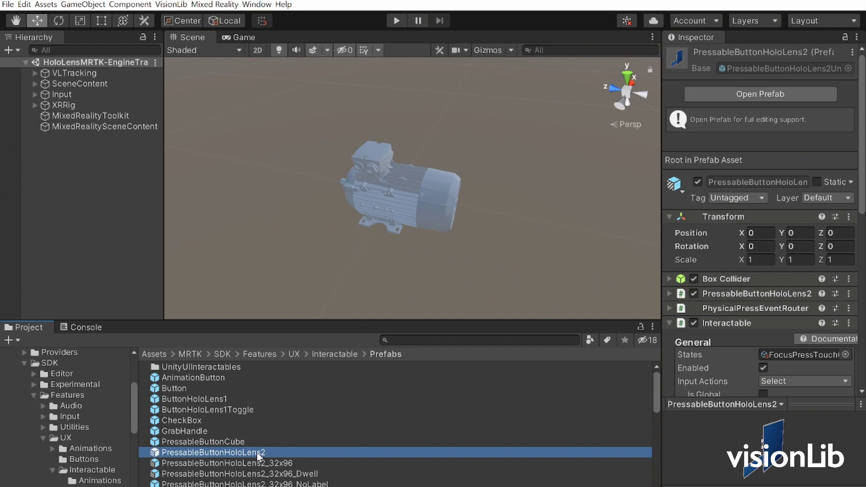
Step: Place a PressableButtonHoloLens2 in the Hierarchy with Position Z of 0.5
drag(256, 453, 104, 158)
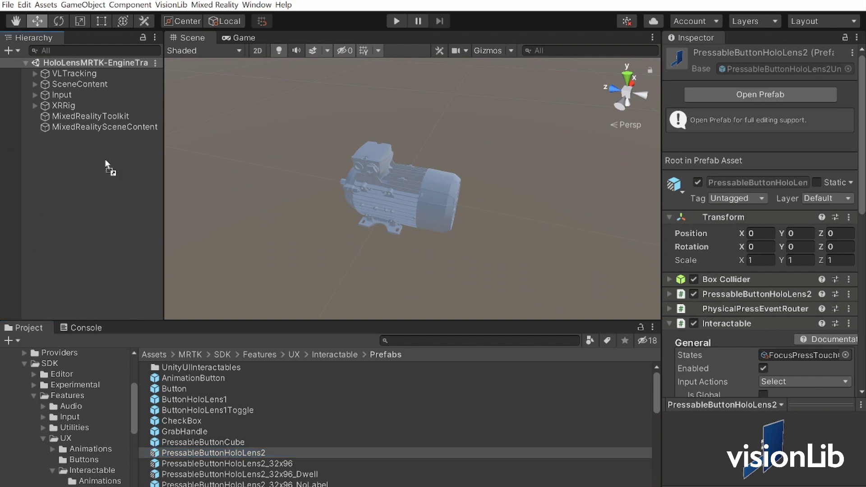
click(240, 37)
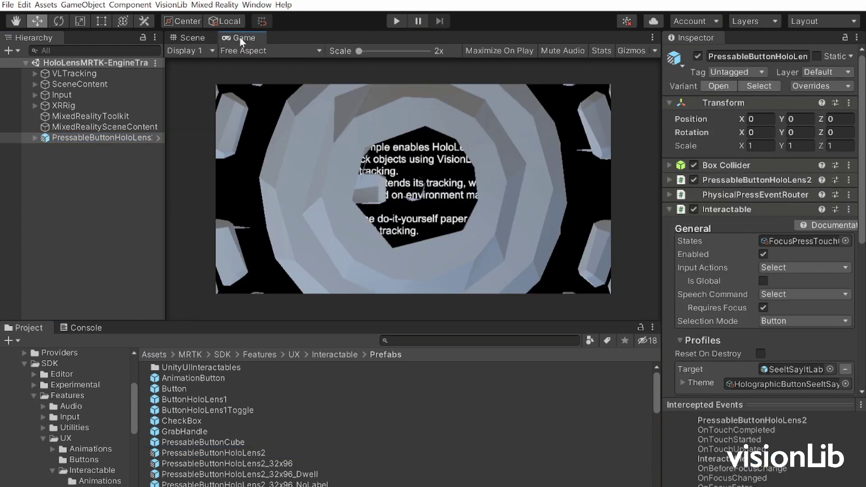
click(841, 119)
text(.5)
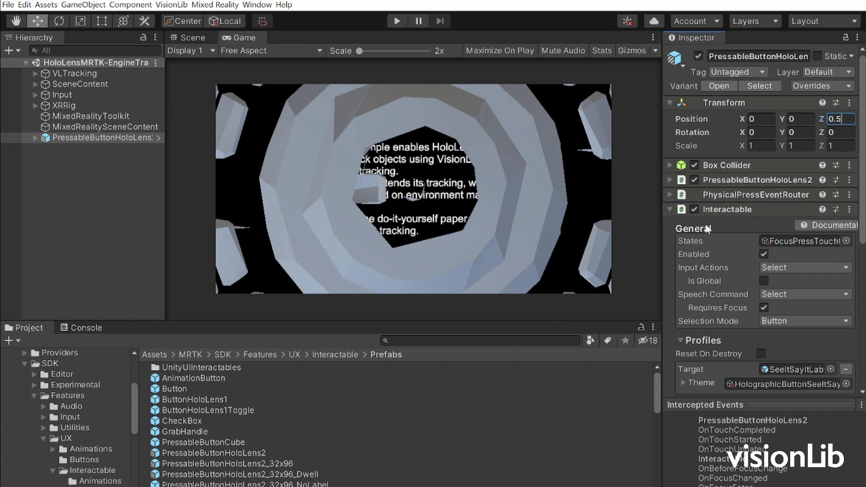
Step: Link the button's OnClick to VLModelTracker's ModelTracker.ResetTrackingHard ()
scroll(672, 232, down, 5)
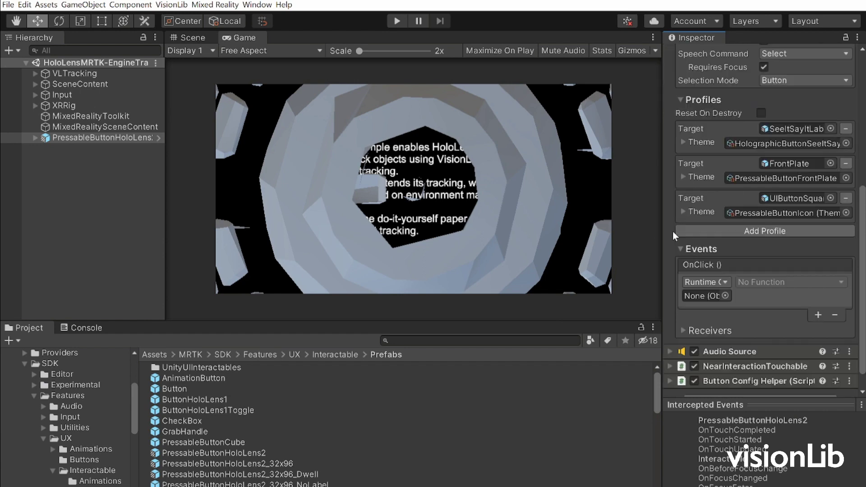
click(35, 73)
drag(75, 105, 703, 294)
click(784, 282)
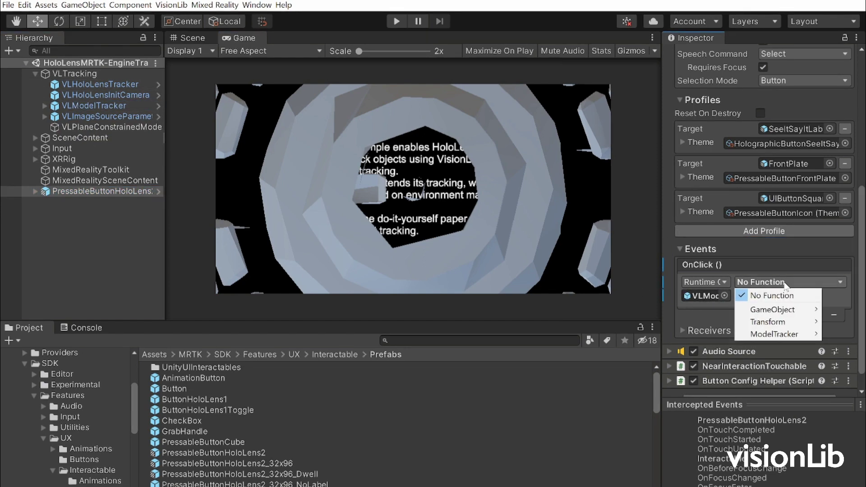
mouse_move(777, 336)
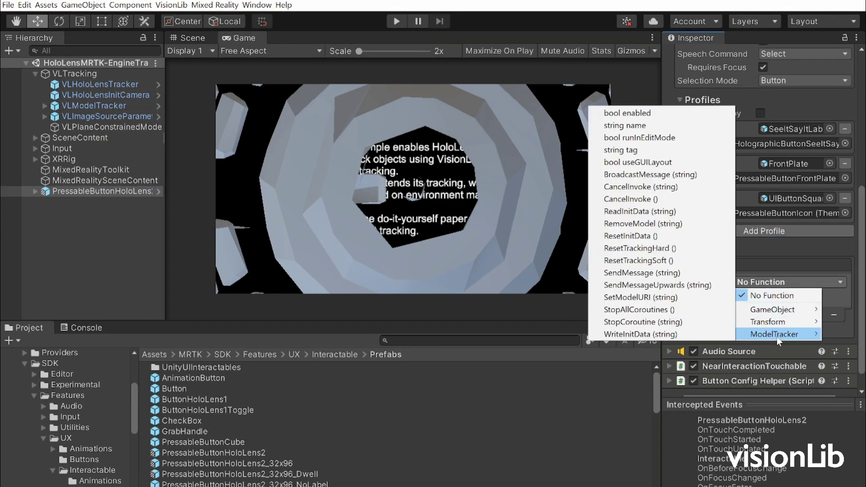
click(648, 248)
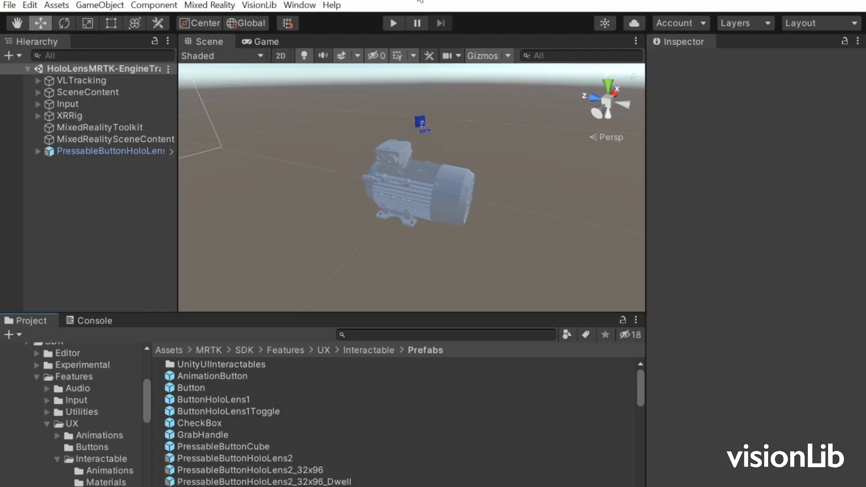
Step: Build the Universal Windows Platform player from Build Settings into the Build folder
click(9, 5)
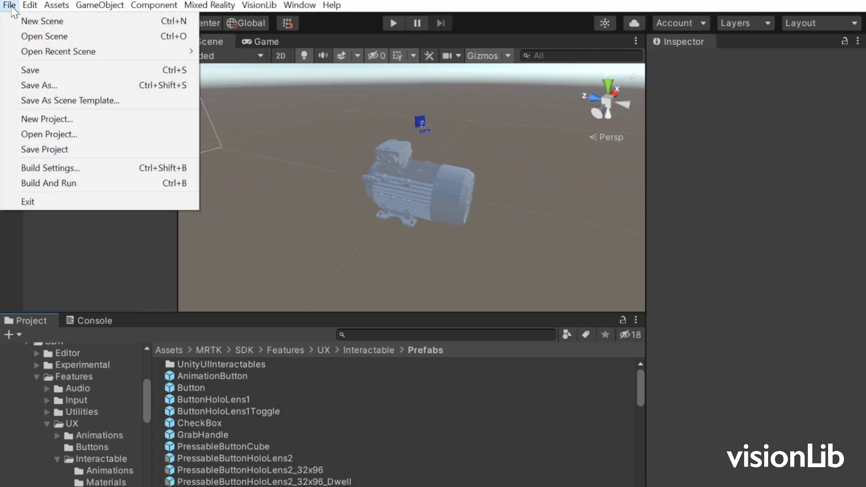
click(98, 169)
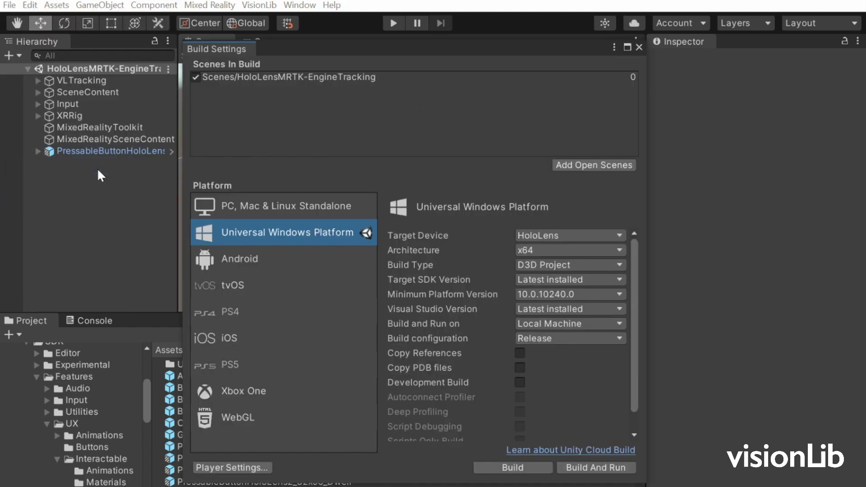
click(534, 469)
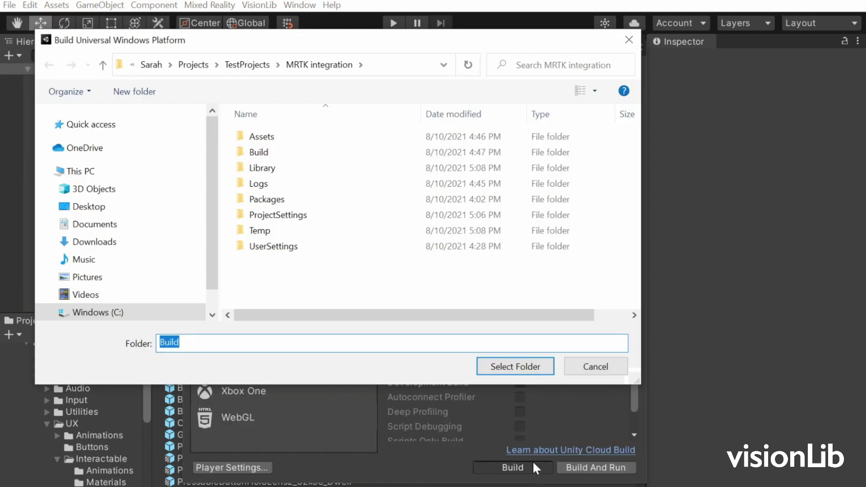
click(530, 366)
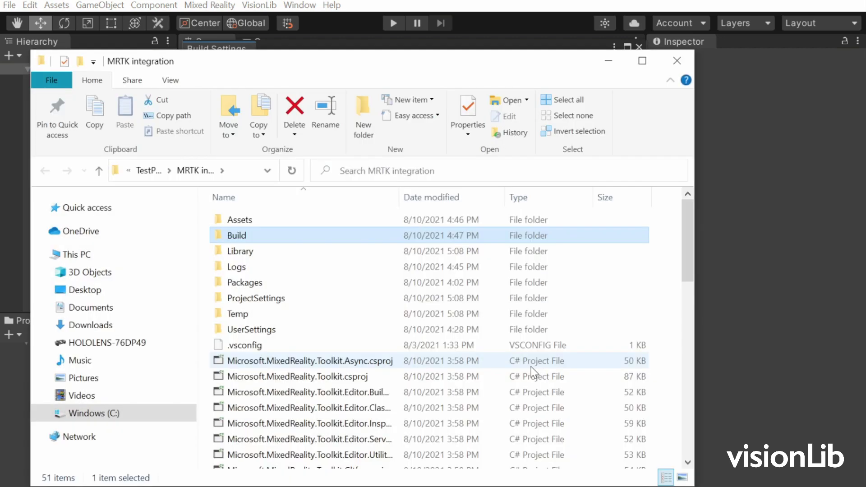
Step: Open MRTK integration.sln from the Build folder in Visual Studio
double_click(334, 235)
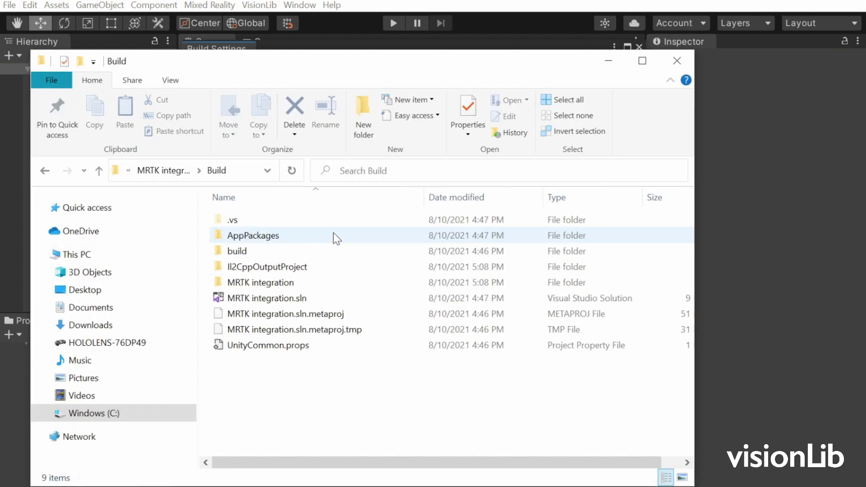
double_click(322, 300)
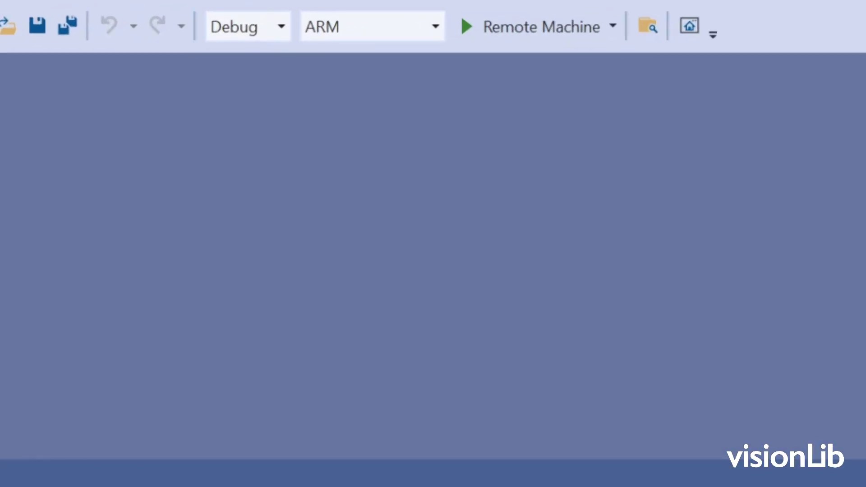
Step: Build and deploy to Device with the Release configuration and ARM64 platform
click(281, 27)
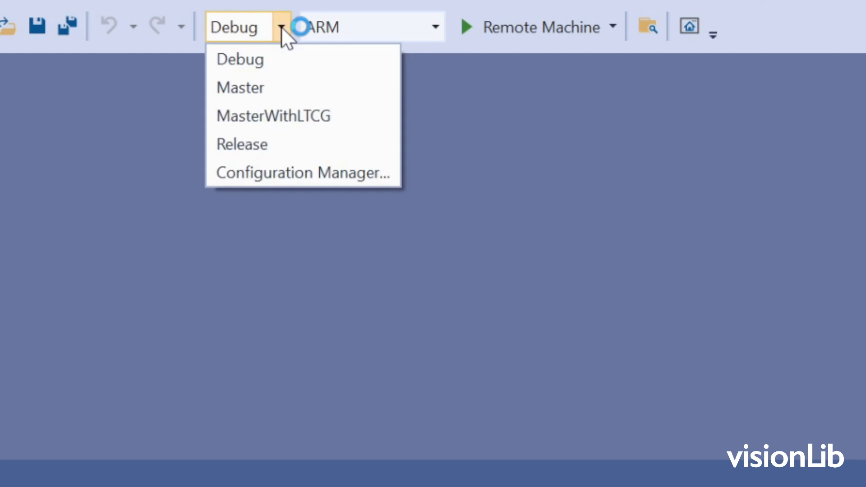
click(257, 146)
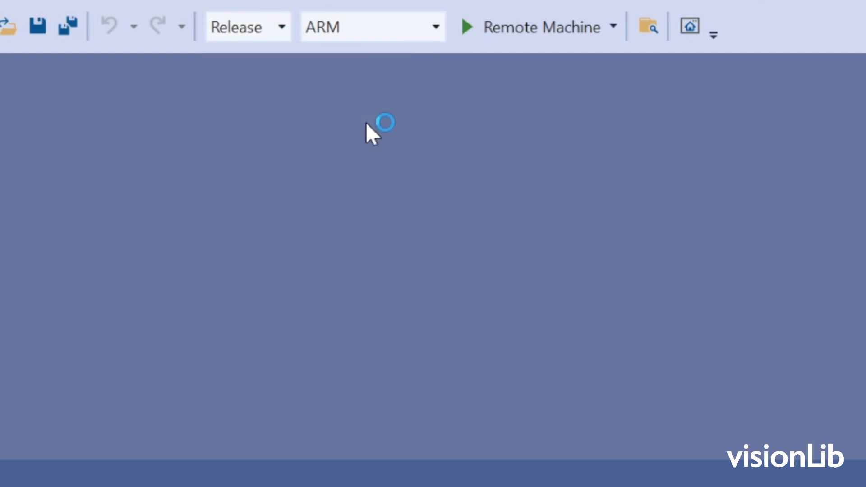
click(434, 26)
click(405, 90)
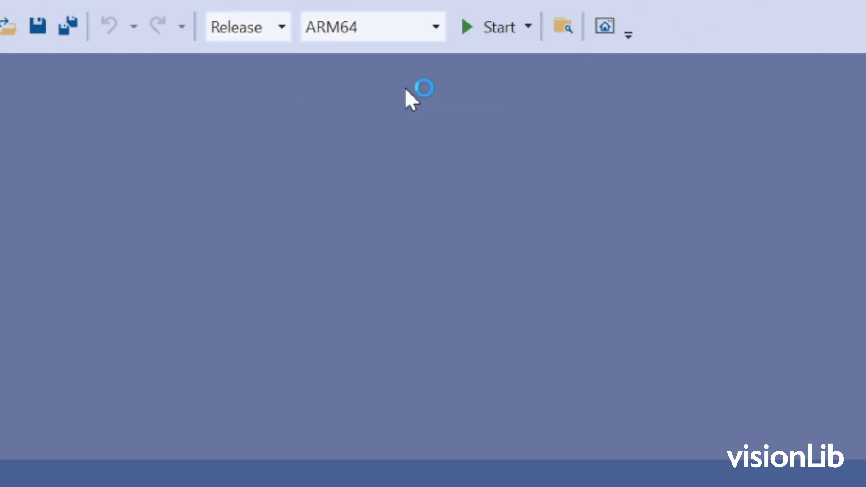
click(547, 31)
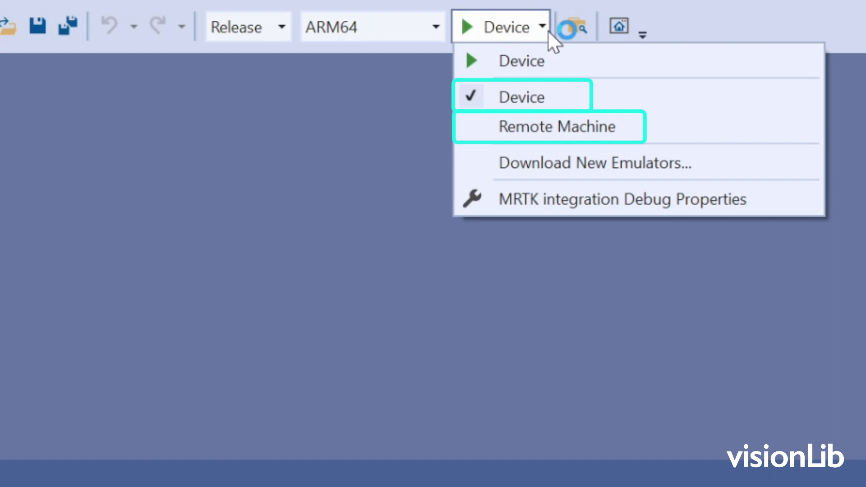
click(562, 102)
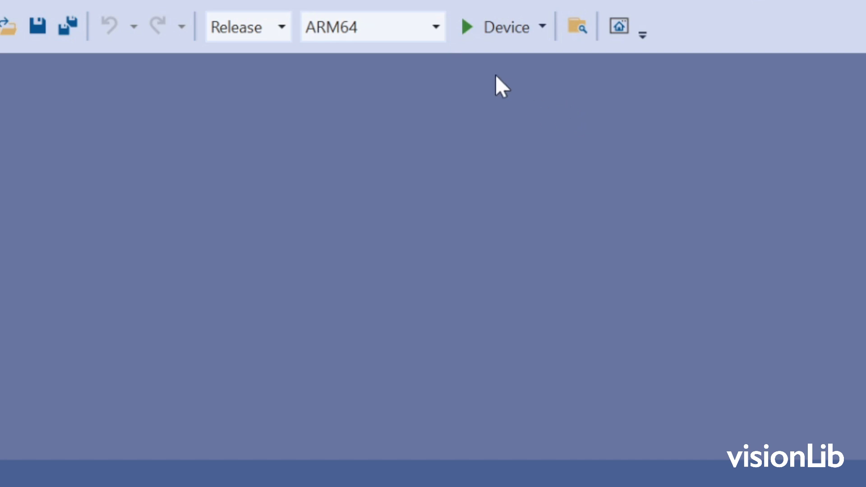
click(515, 26)
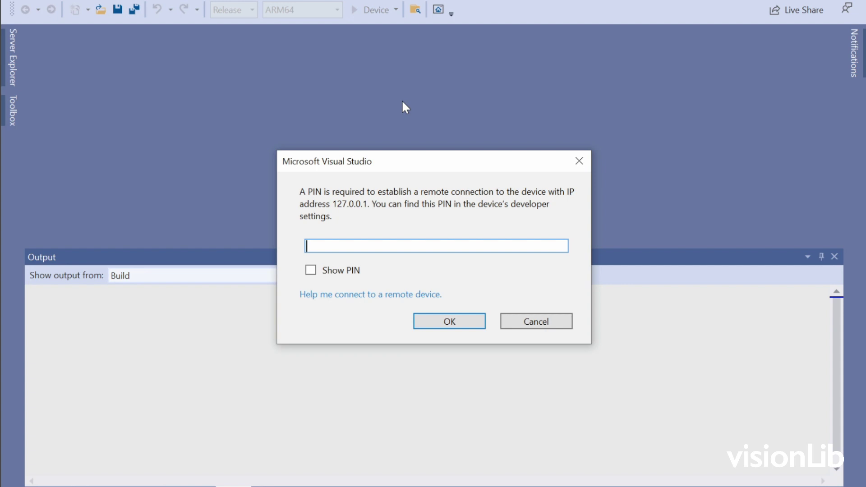
Step: Enter the device's pairing PIN and confirm it to continue deployment
text(••••)
key(Return)
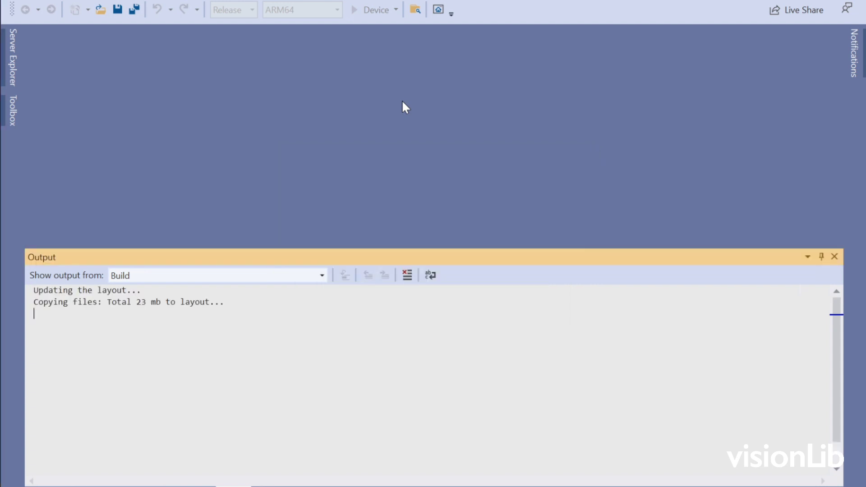